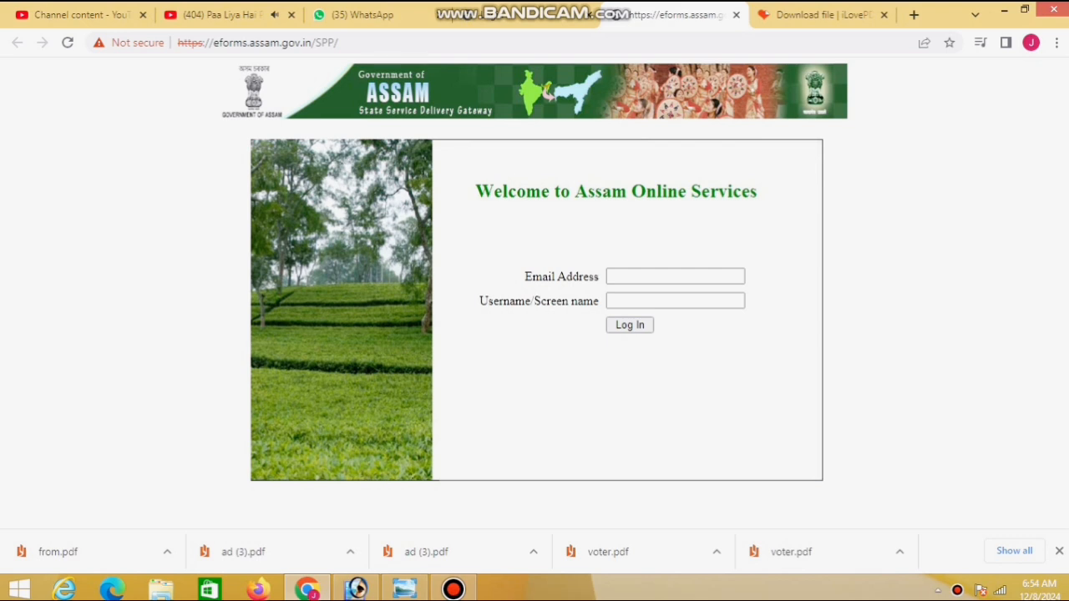
Log in with the saved account e-mail and the account password
click(675, 276)
key(Down)
key(Tab)
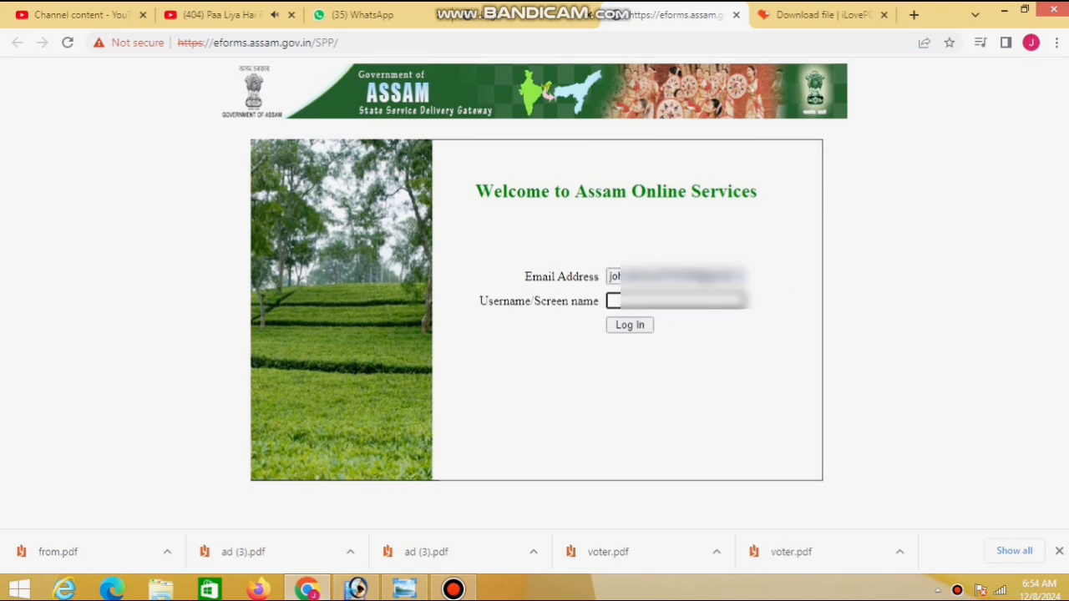
text(•••••••••)
key(Return)
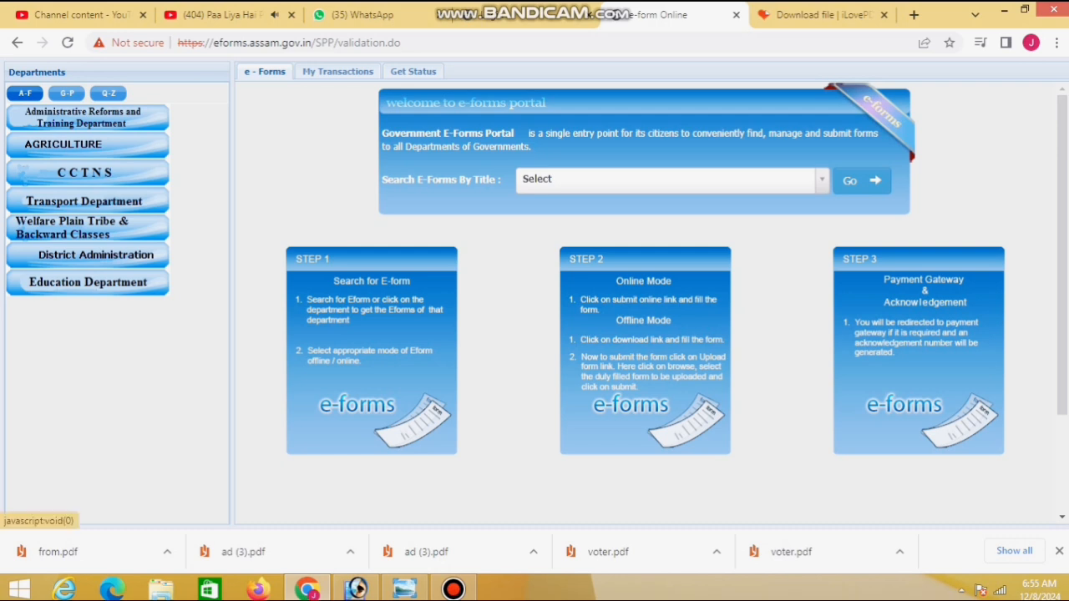
Search e-forms for 'inco', pick INCOME CERTIFICATE and start its online submission
click(668, 179)
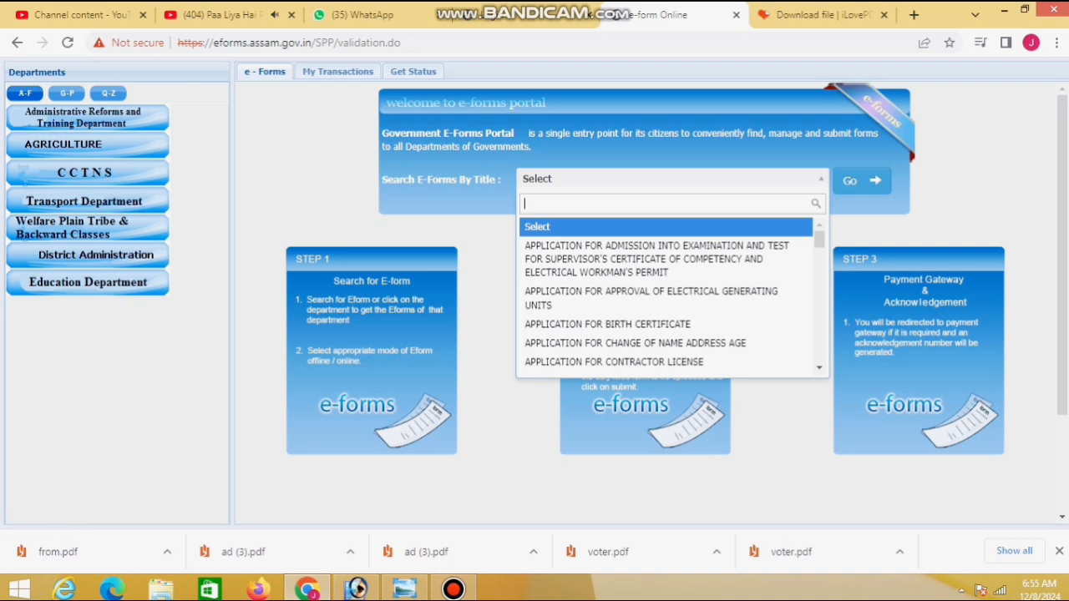
text(in)
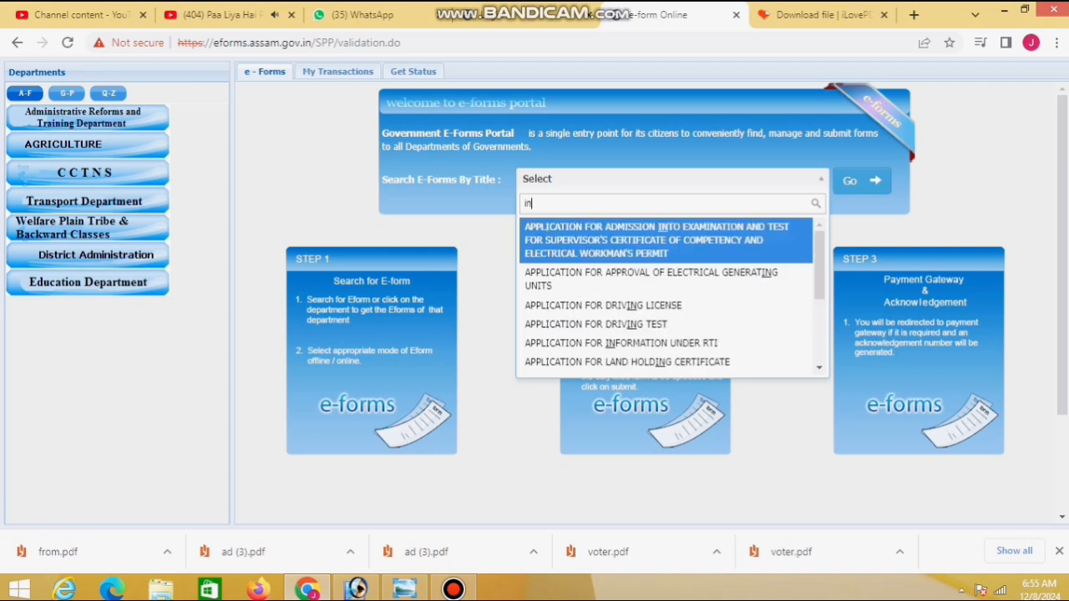
text(co)
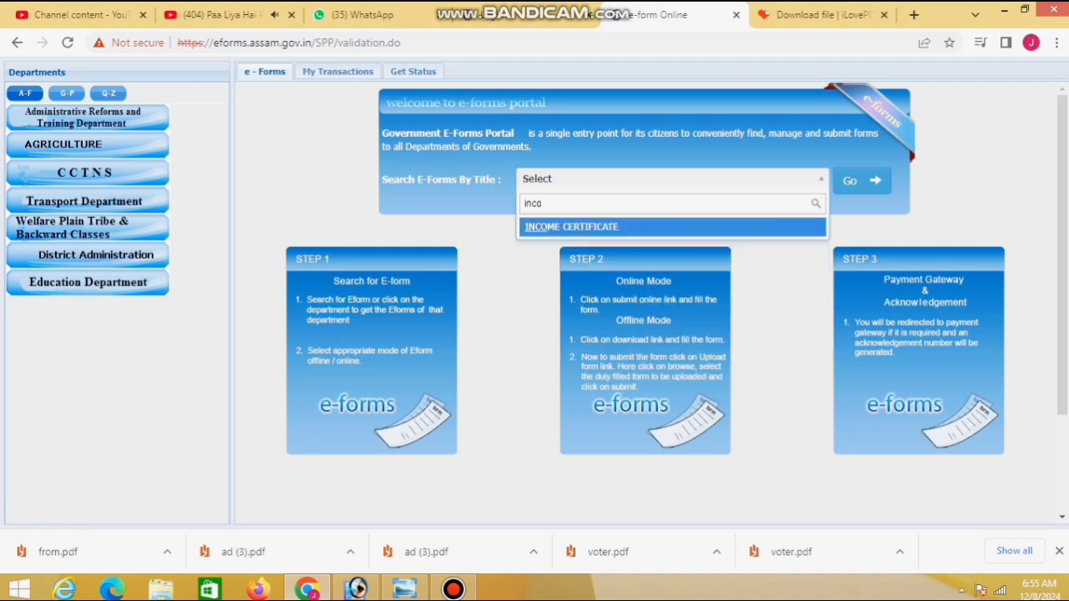
key(Return)
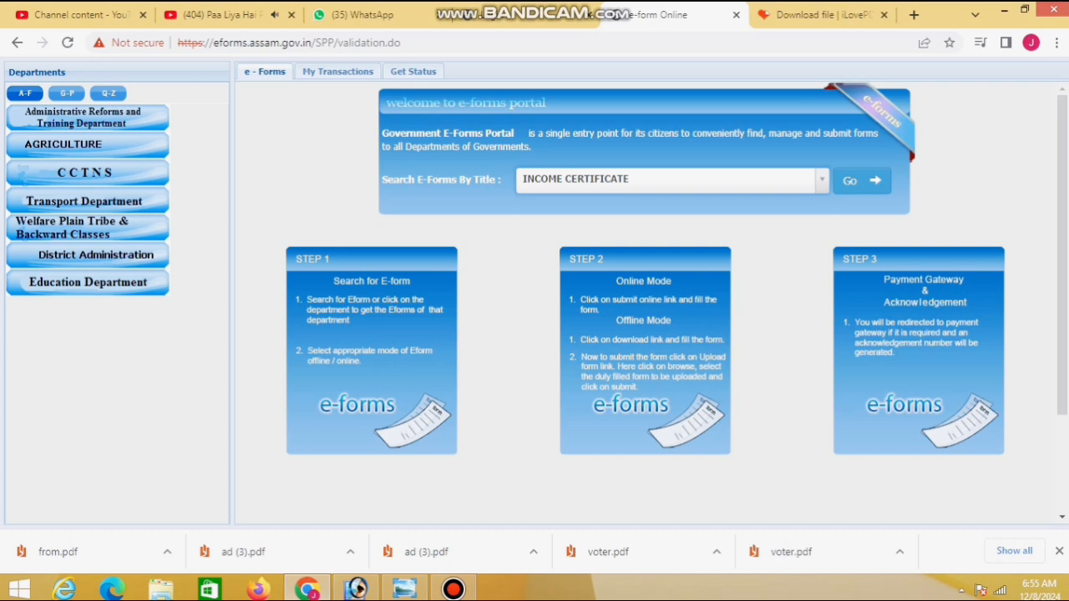
click(862, 180)
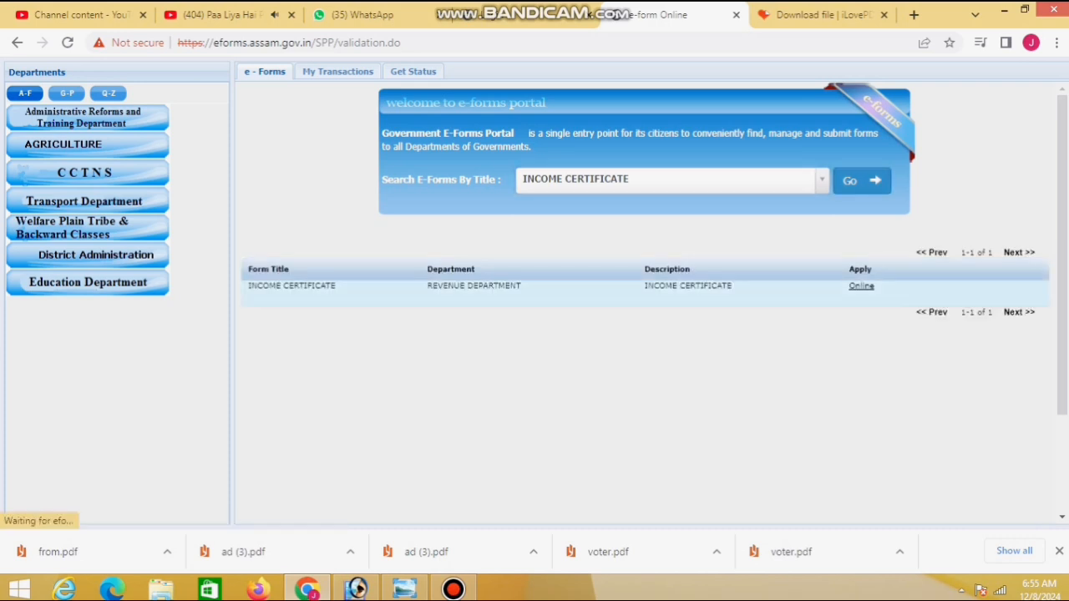
click(861, 286)
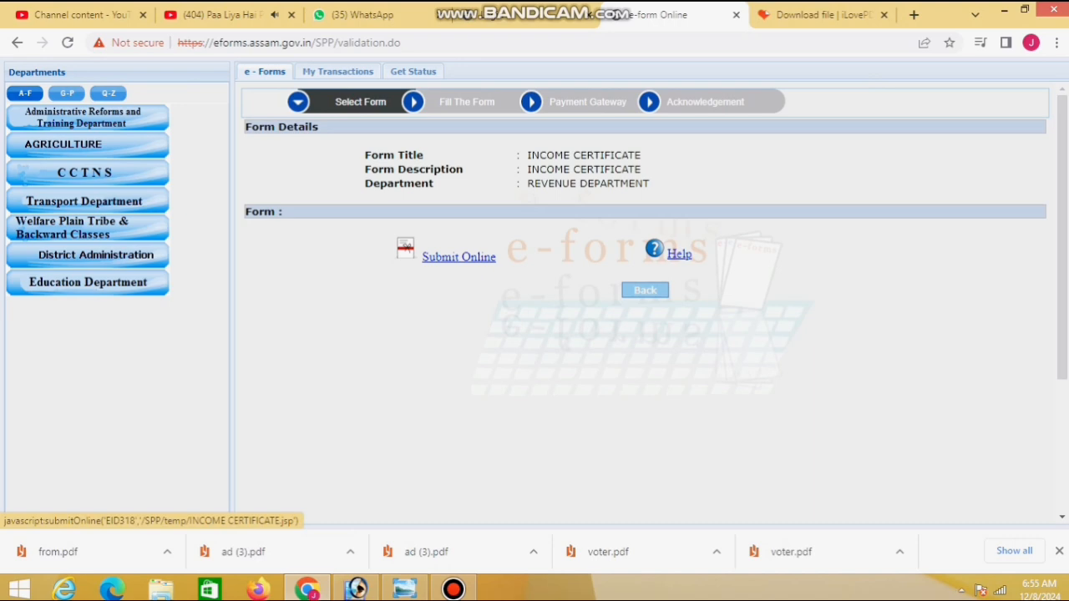
click(459, 257)
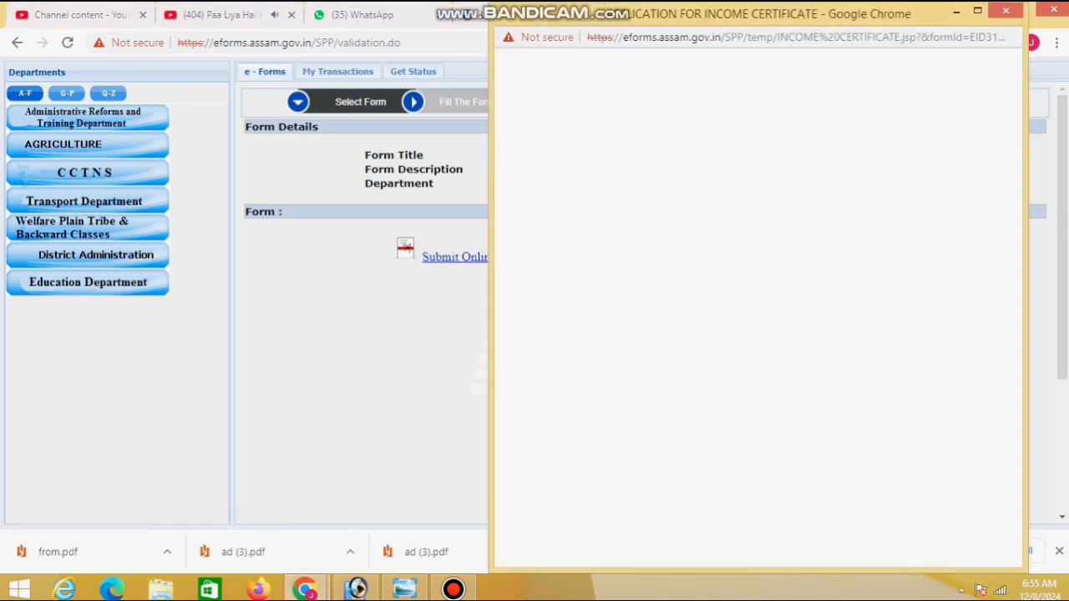
Maximize the application window and select English as the certificate language
click(977, 11)
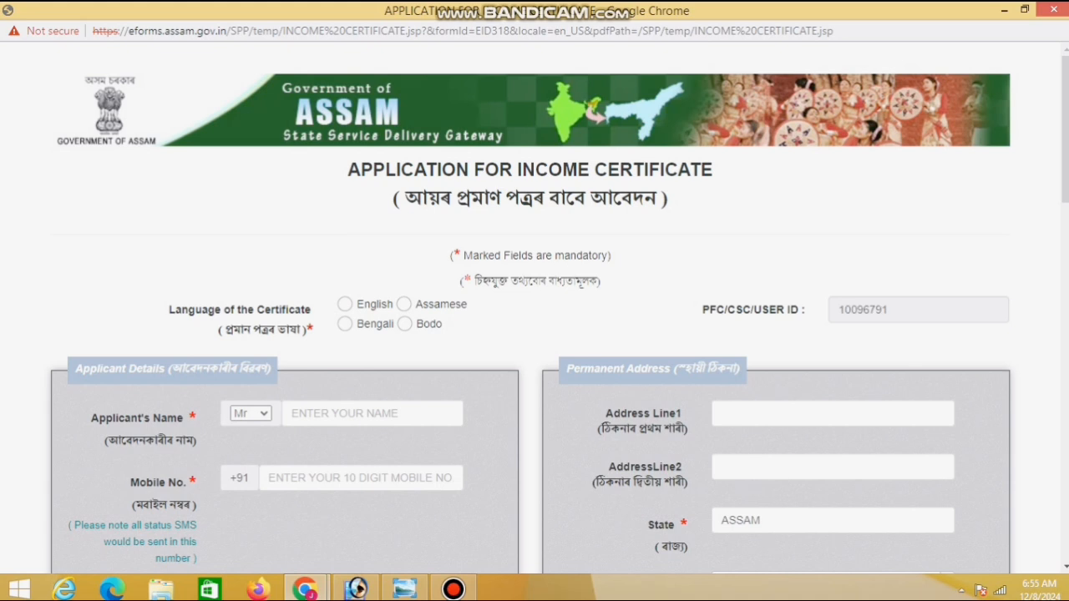
click(345, 304)
scroll(534, 334, down, 3)
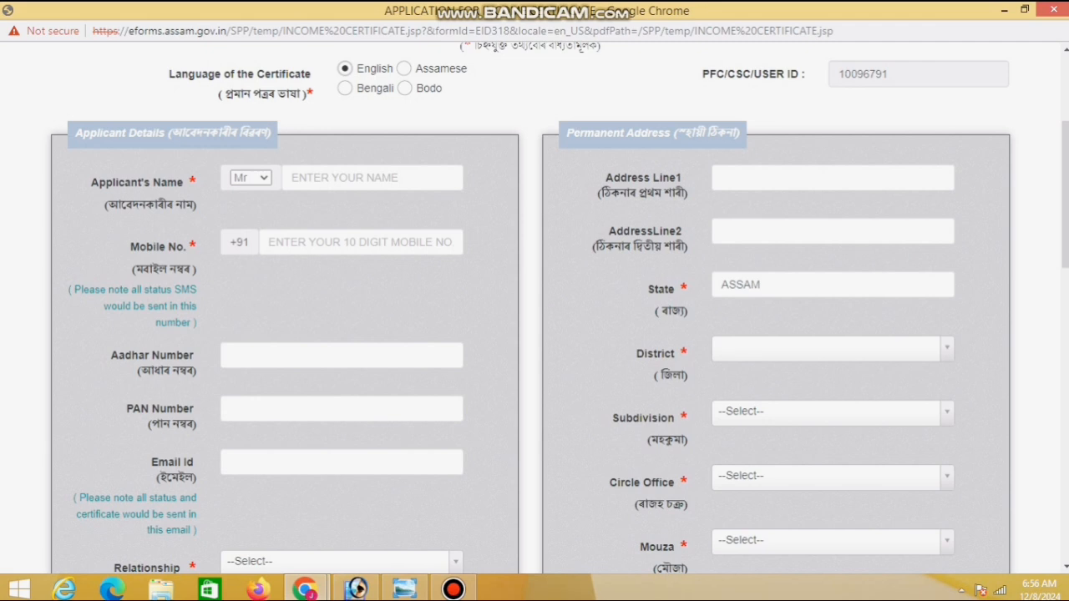
click(370, 178)
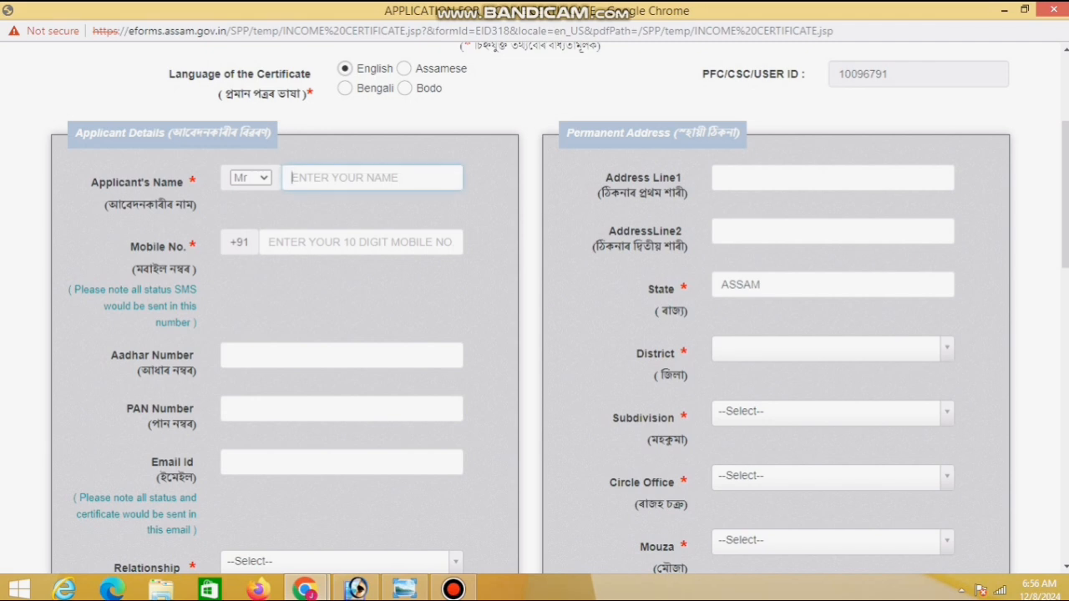
drag(199, 182, 90, 182)
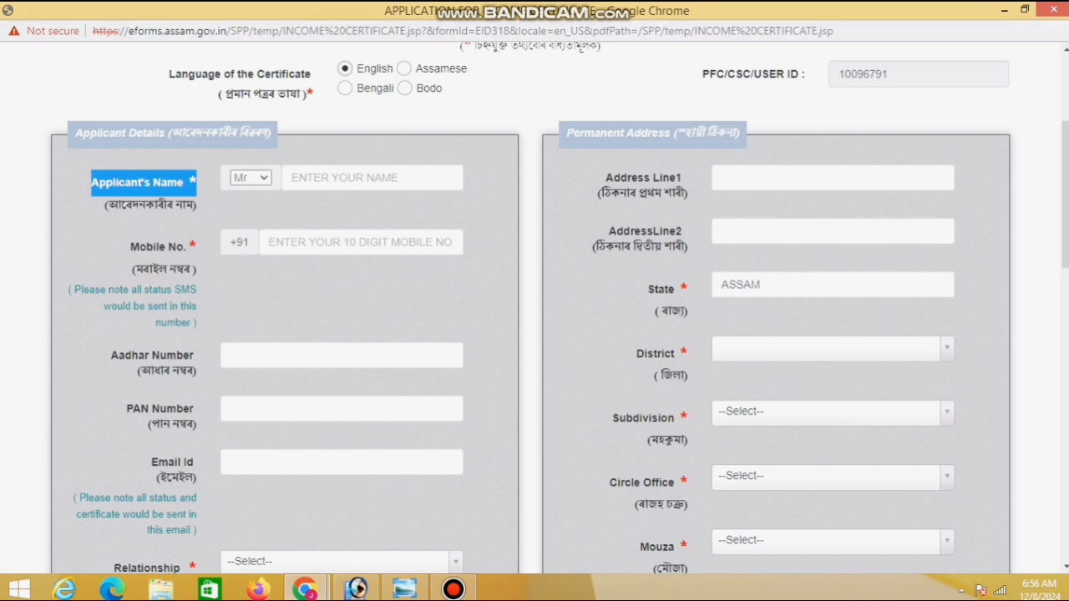
drag(197, 247, 130, 248)
drag(191, 354, 111, 355)
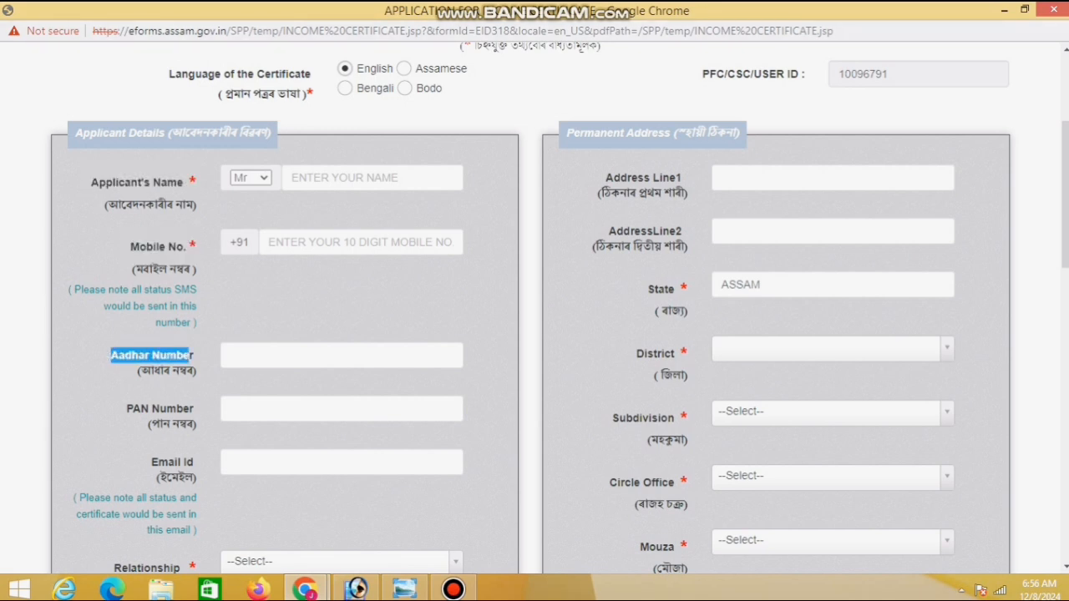
scroll(535, 334, down, 2)
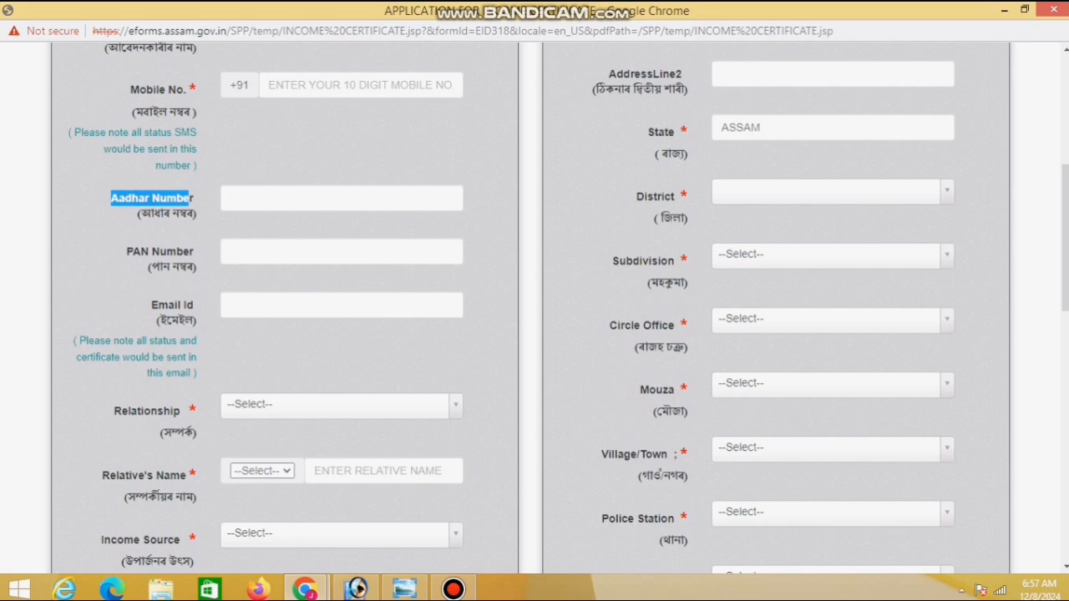
Set the relationship to Son Of and the relative's title to Mr
scroll(534, 309, down, 3)
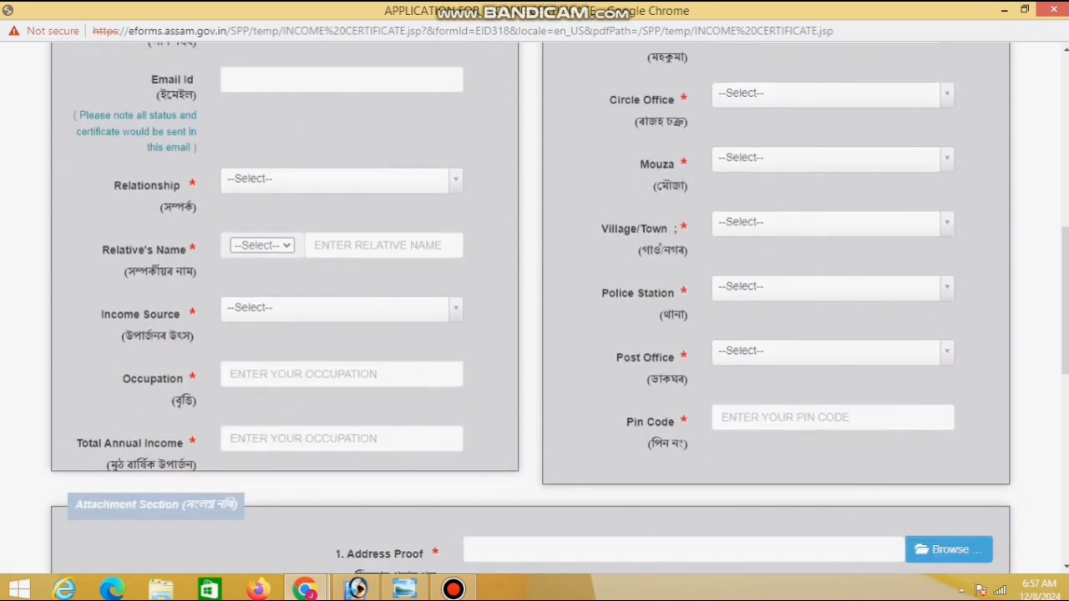
click(334, 168)
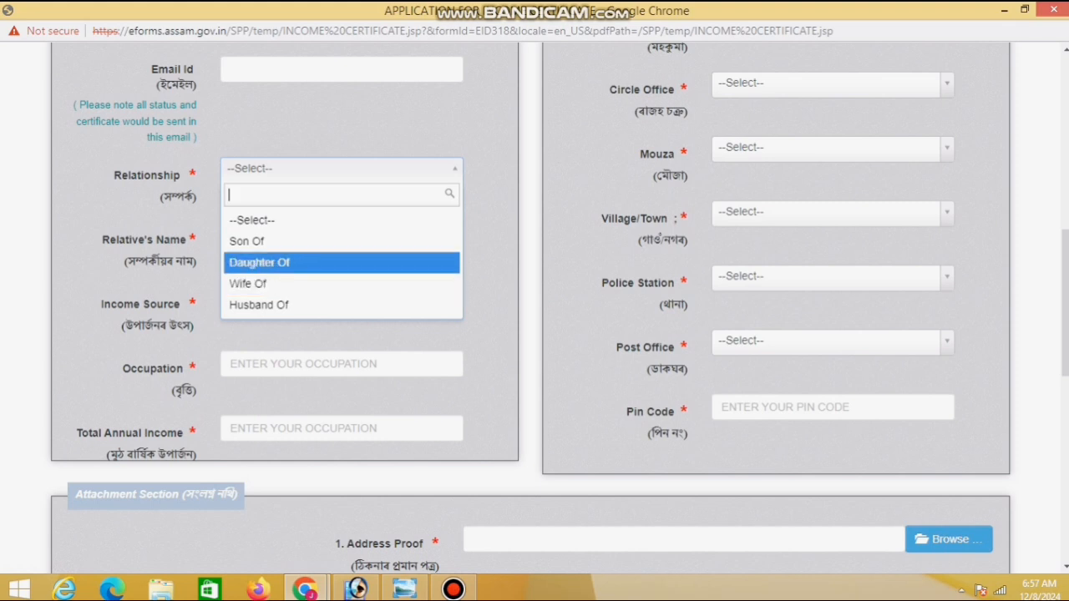
key(Up)
key(Return)
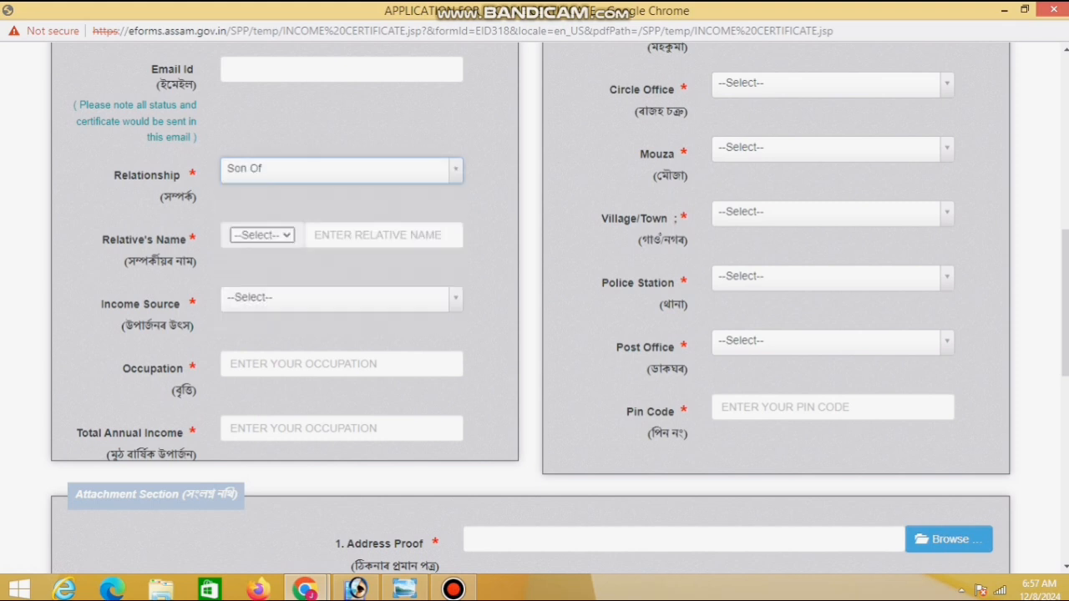
click(262, 236)
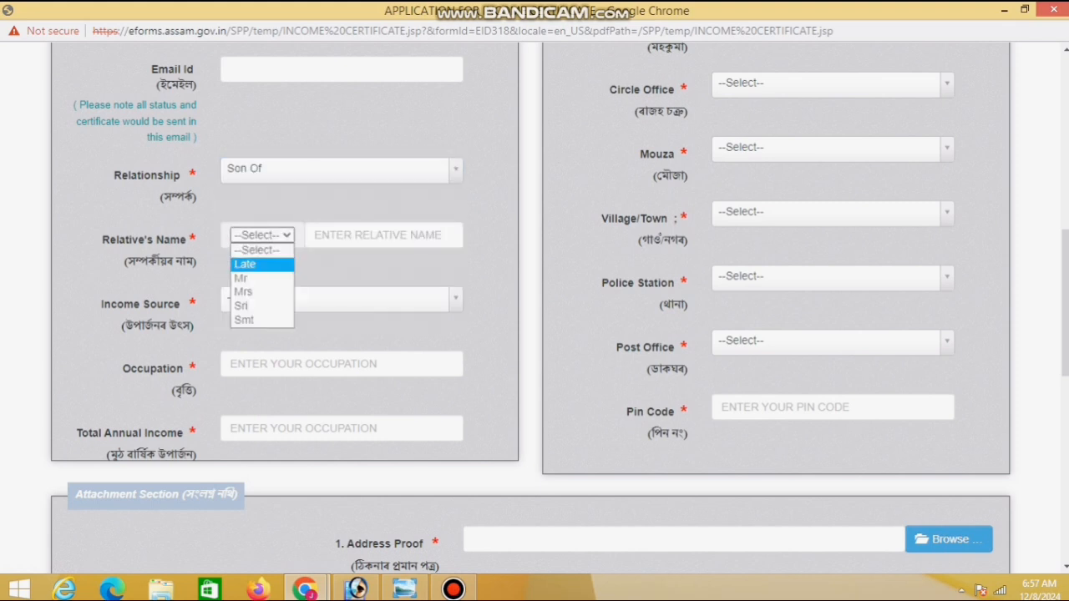
key(Return)
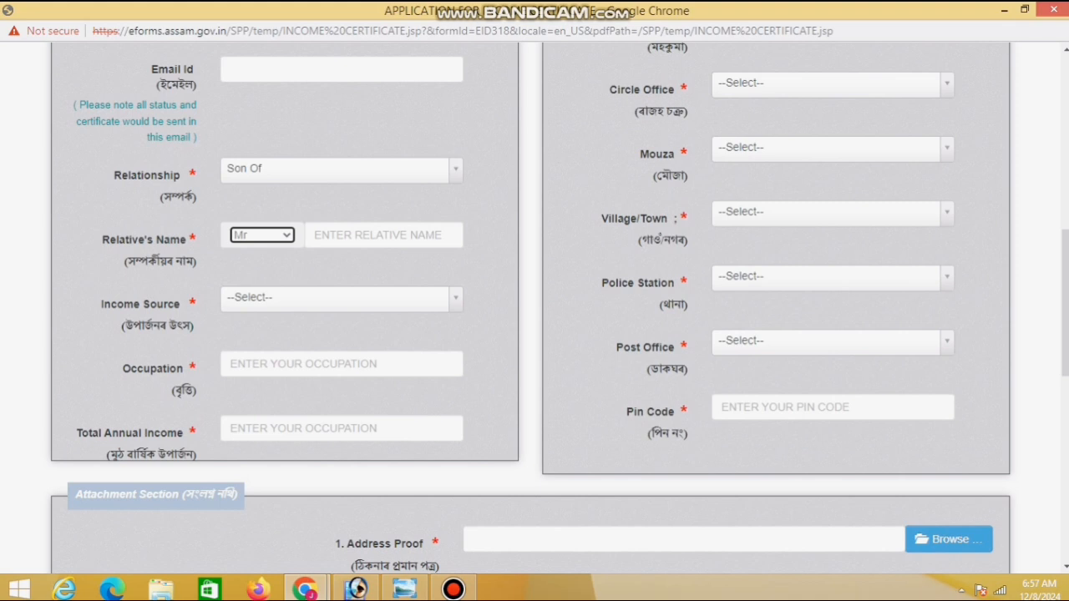
Enter occupation LABOUR, income source Cultivation and total annual income 100000
click(325, 364)
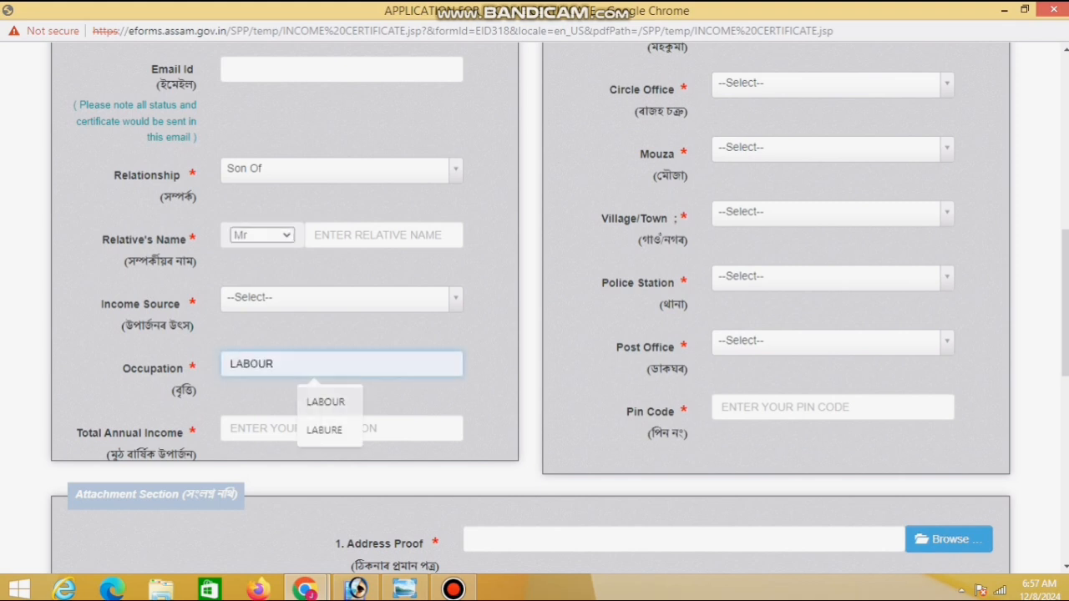
click(334, 298)
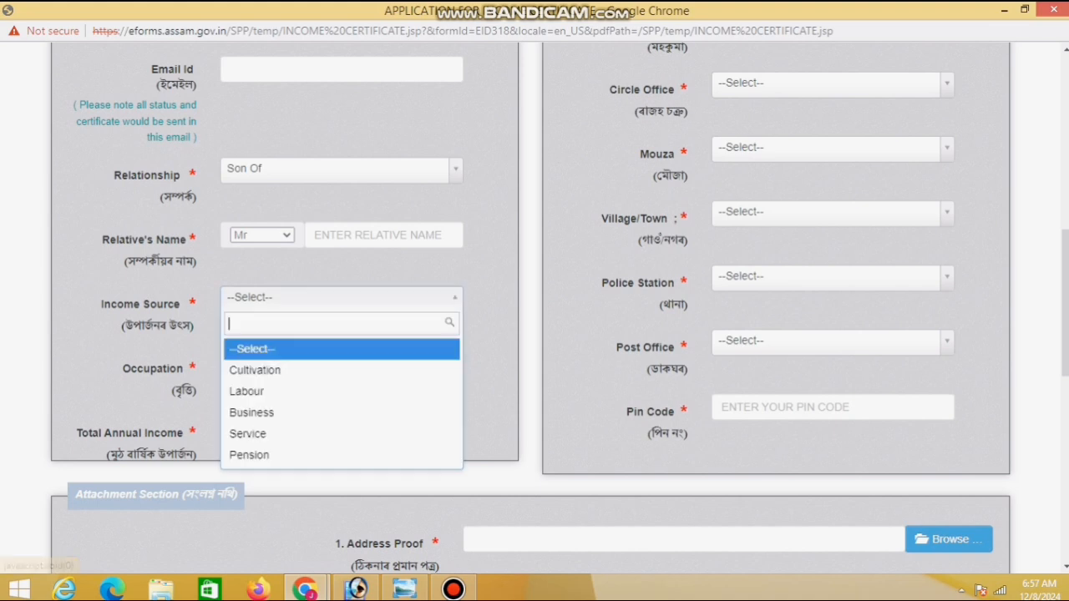
click(314, 428)
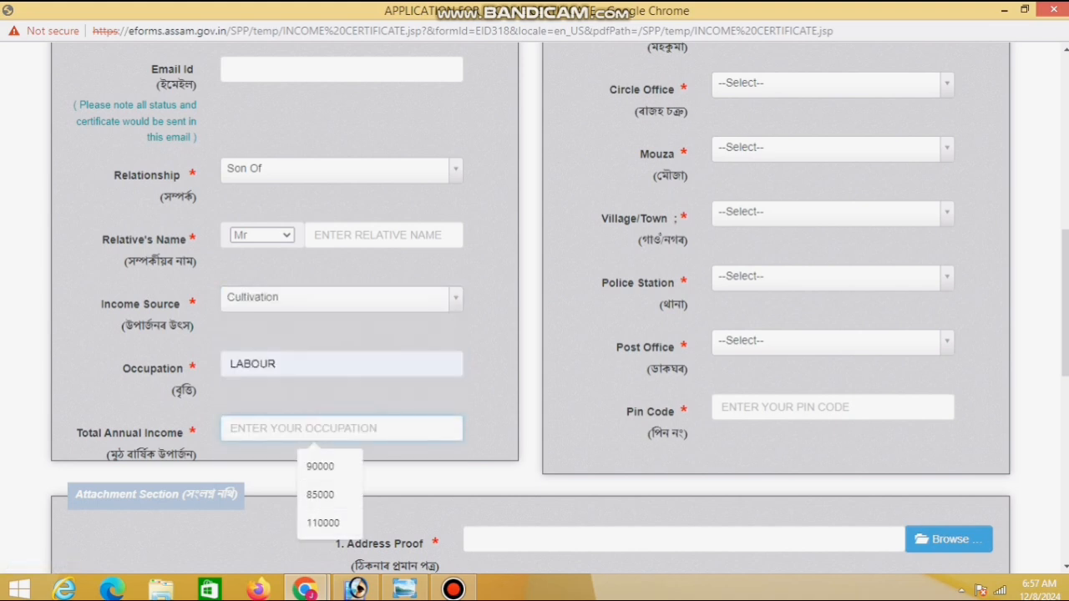
text(10000)
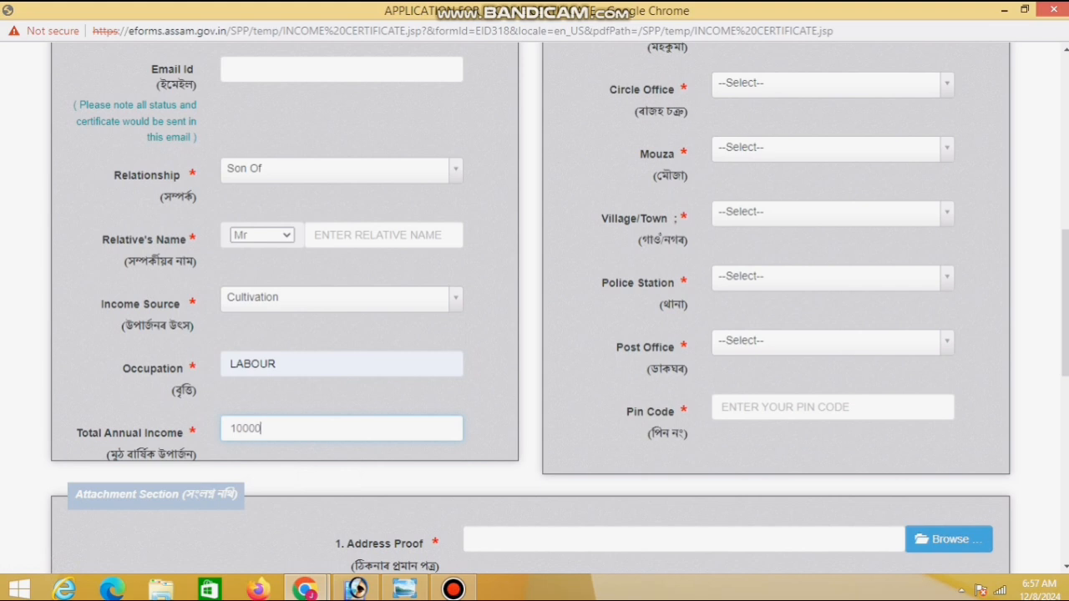
text(0)
Fill permanent Address Line1 from the saved suggestion, appending 'I'
scroll(534, 307, up, 5)
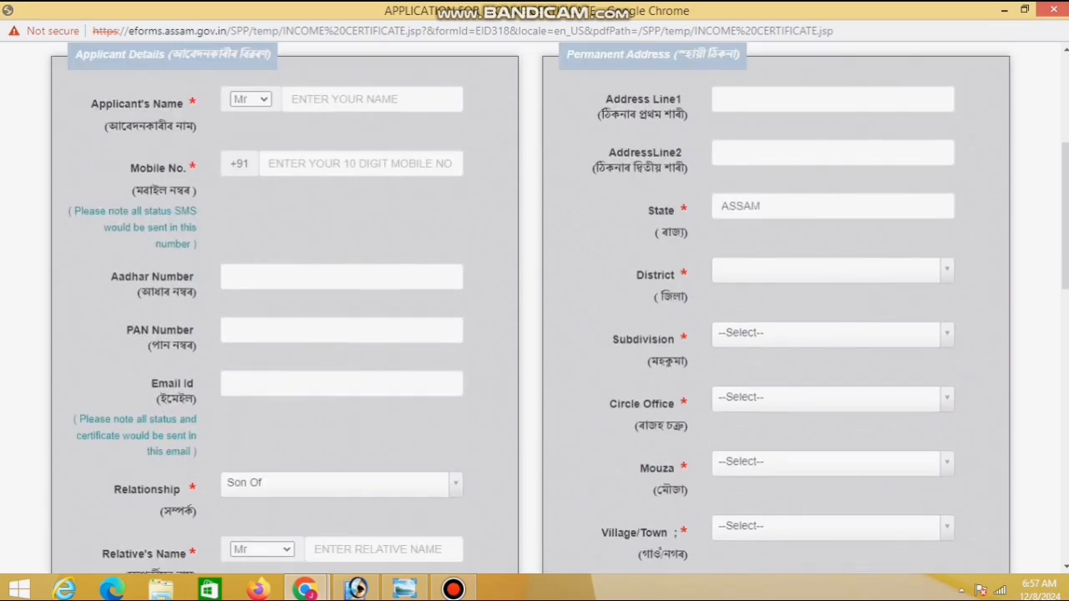
scroll(535, 307, down, 1)
scroll(534, 308, down, 1)
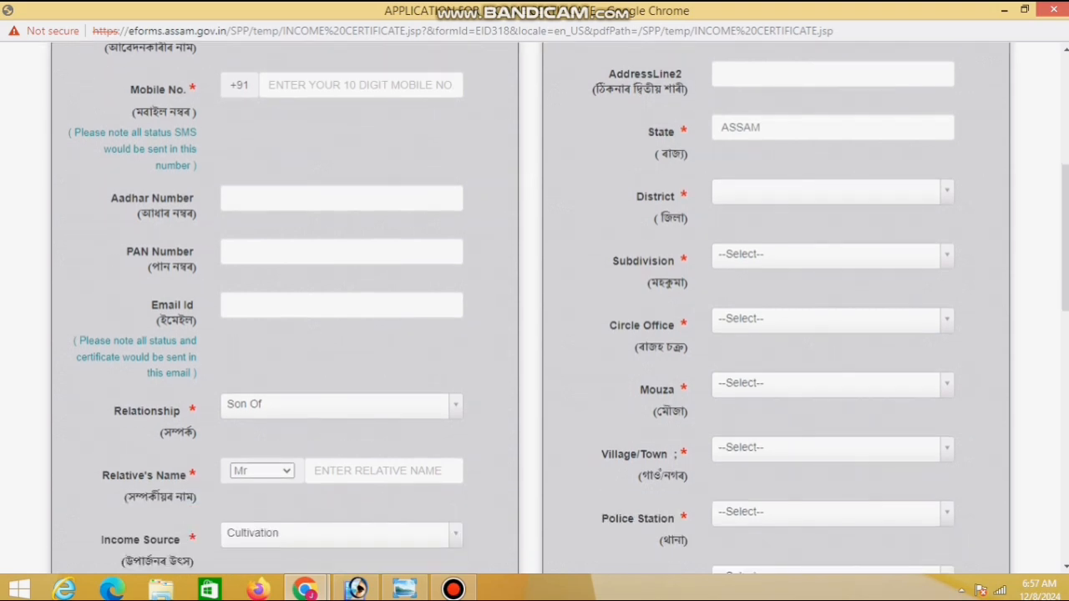
scroll(534, 307, up, 1)
click(832, 99)
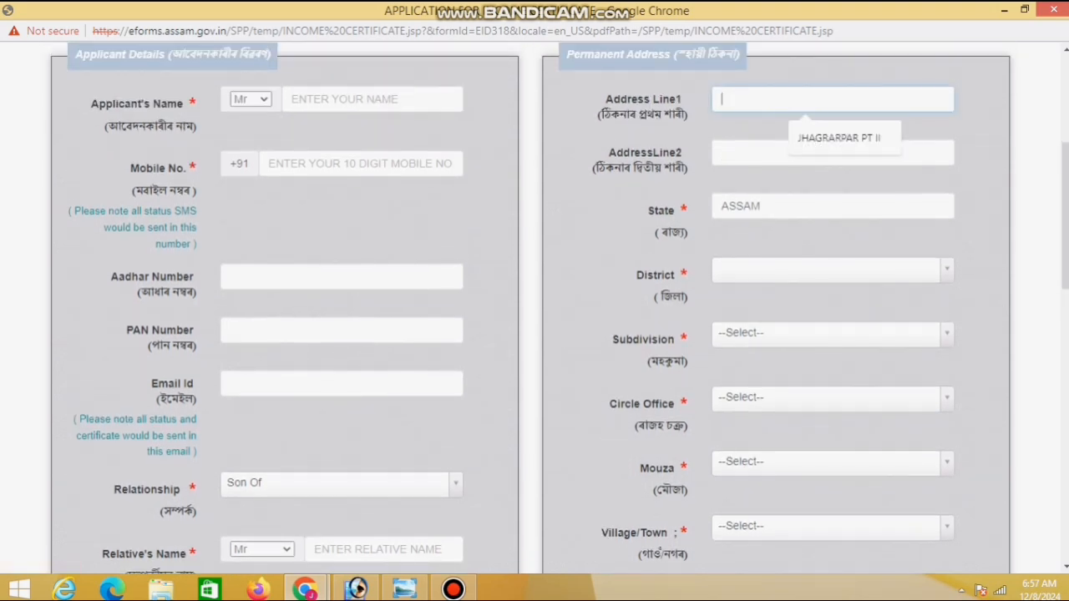
key(Down)
key(Return)
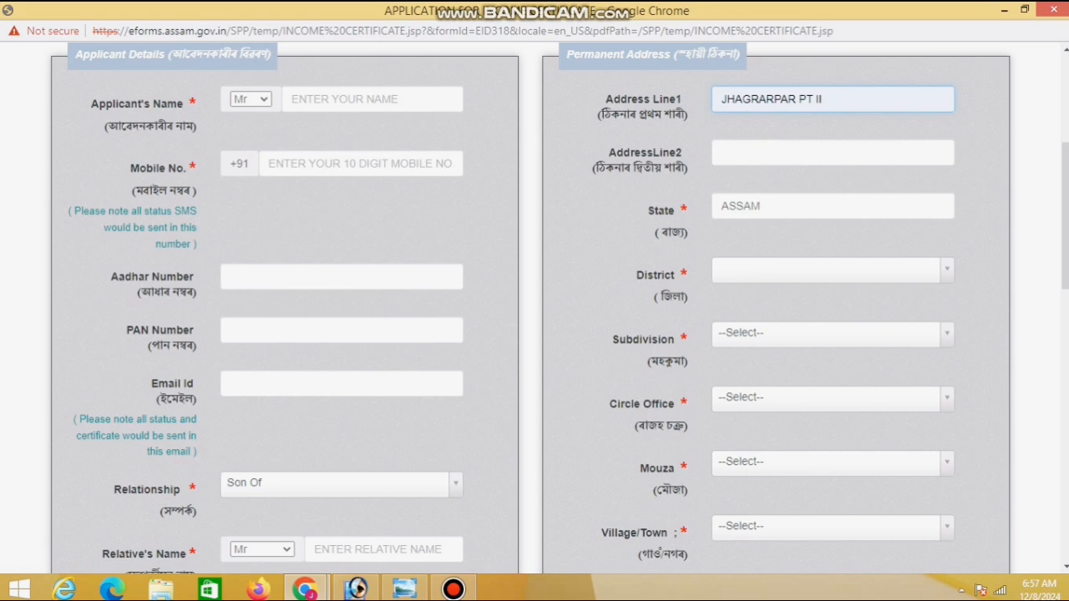
text(I)
key(Tab)
Fill Address Line2 from the saved suggestion, appending 'I', and move to the State field
key(Down)
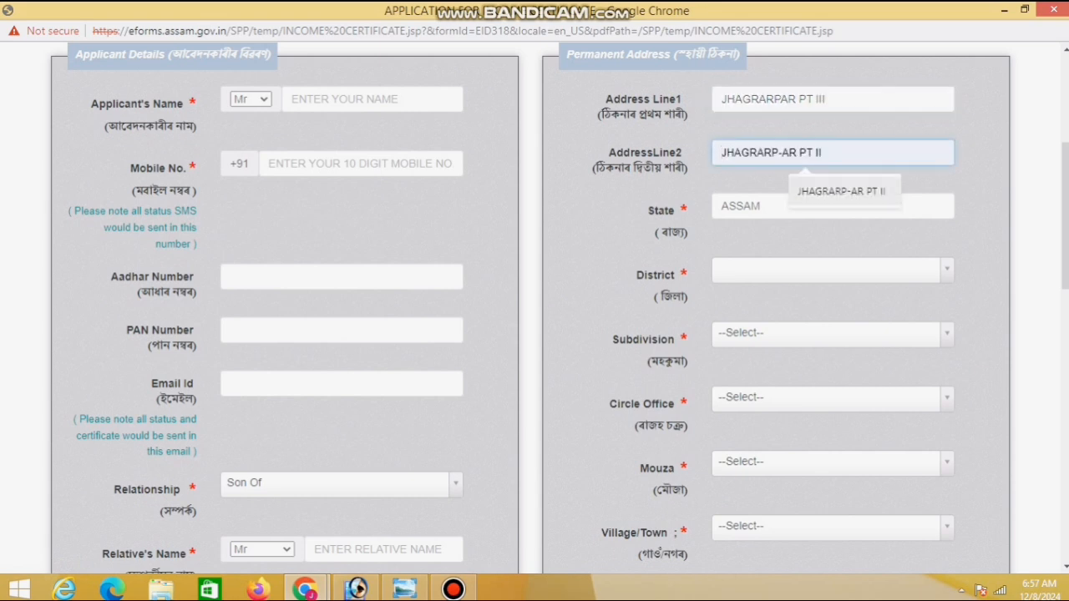
key(Return)
text(I)
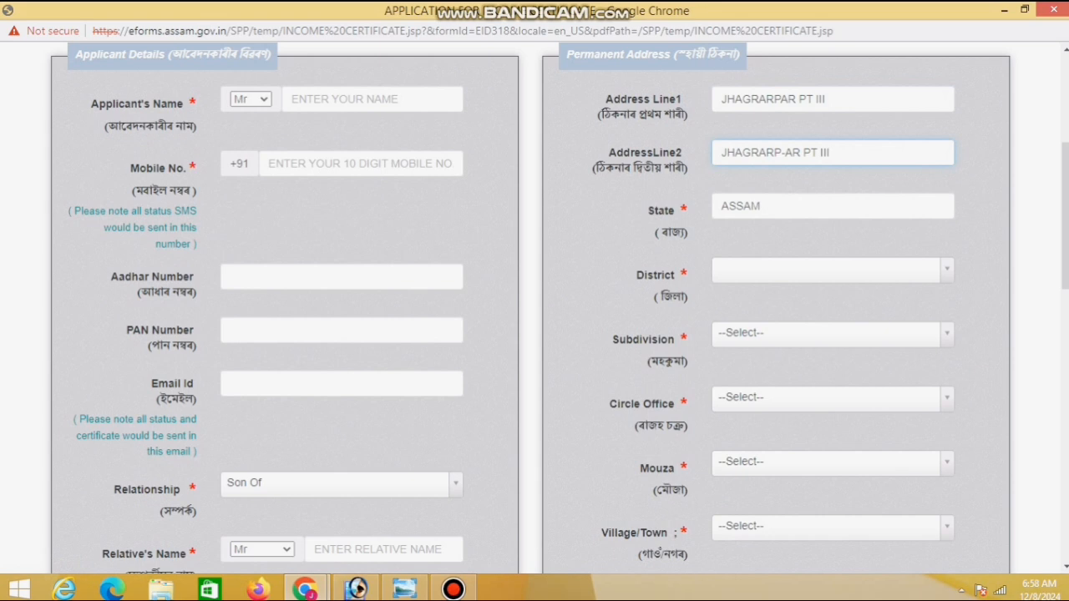
scroll(535, 309, down, 1)
click(722, 128)
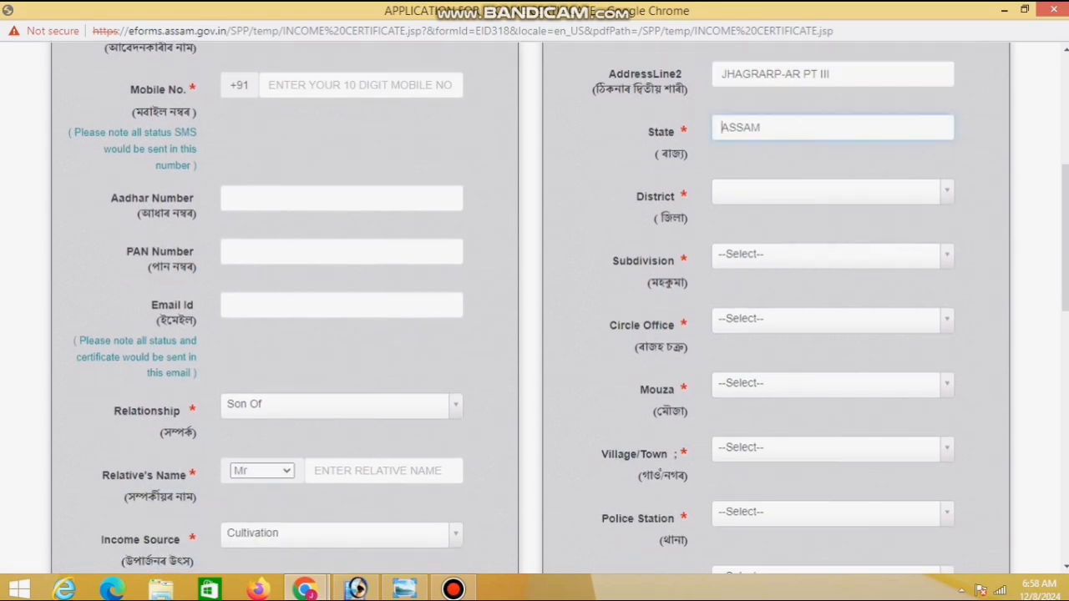
double_click(661, 132)
click(723, 128)
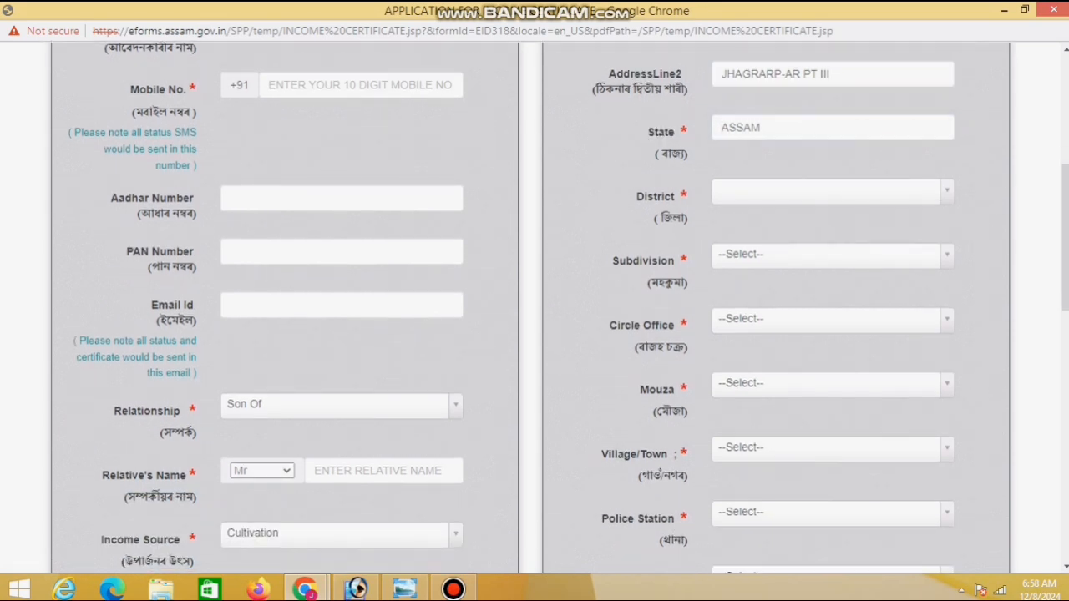
Set district Dhubri, subdivision Dhubri(sadar), circle office Dhubri and mouza Dhubri
scroll(534, 309, down, 1)
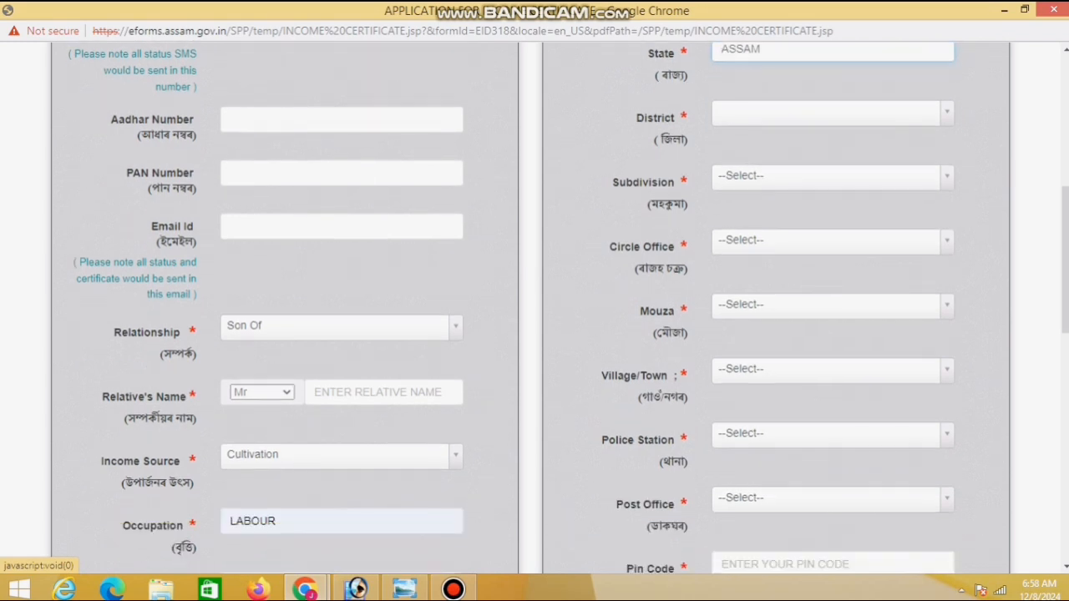
click(825, 112)
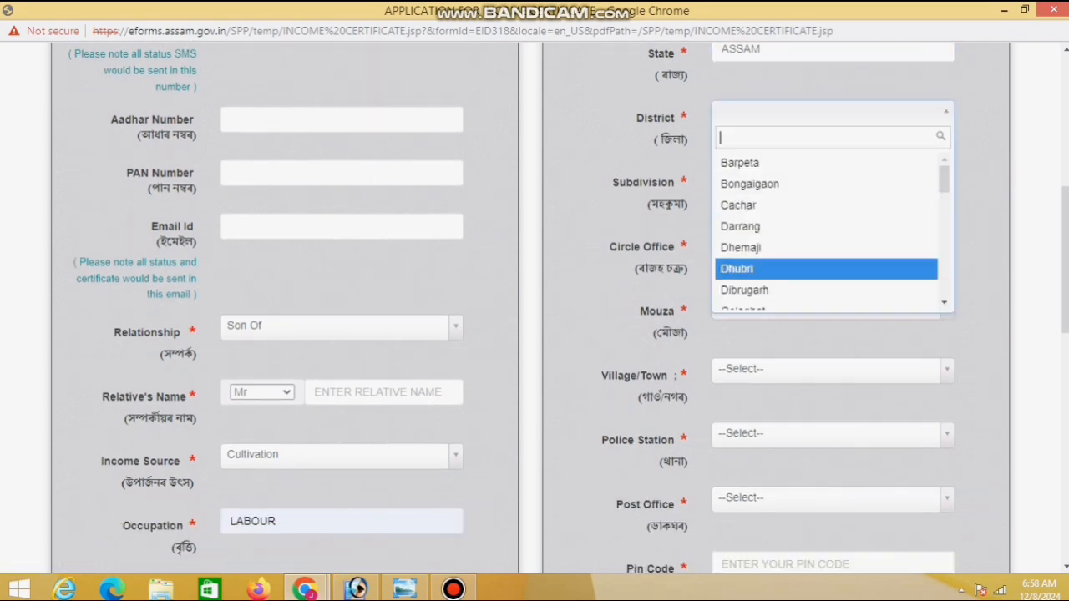
click(825, 269)
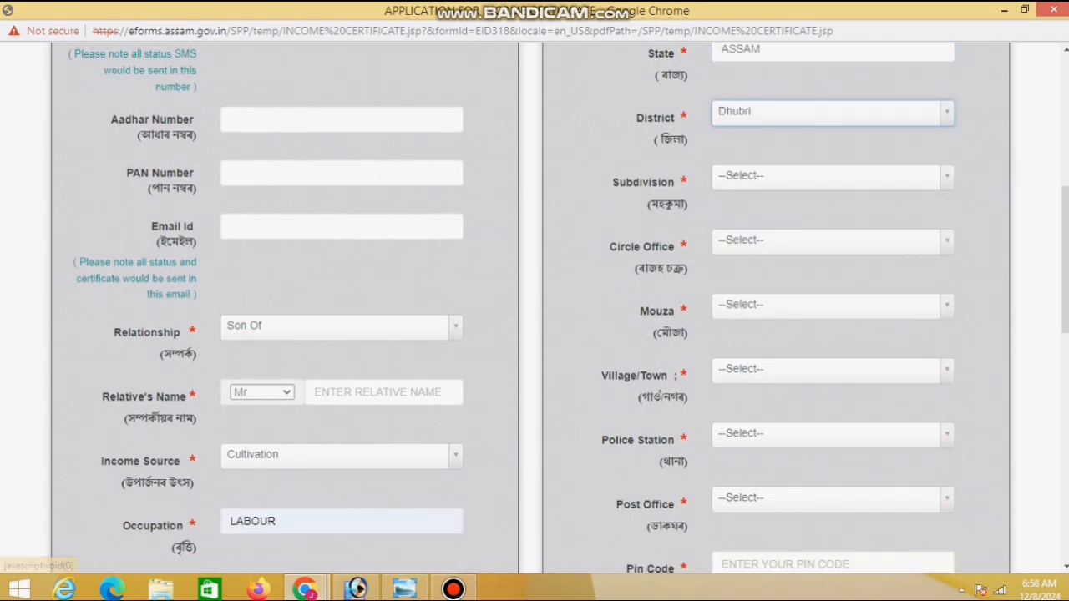
drag(612, 182, 666, 181)
click(825, 177)
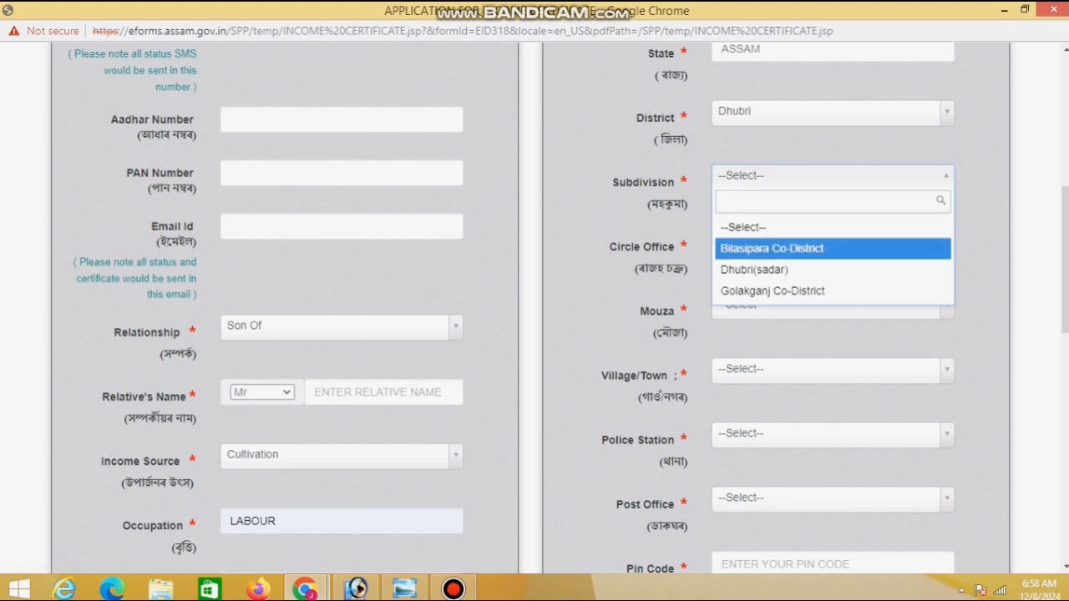
click(785, 264)
drag(689, 248, 609, 248)
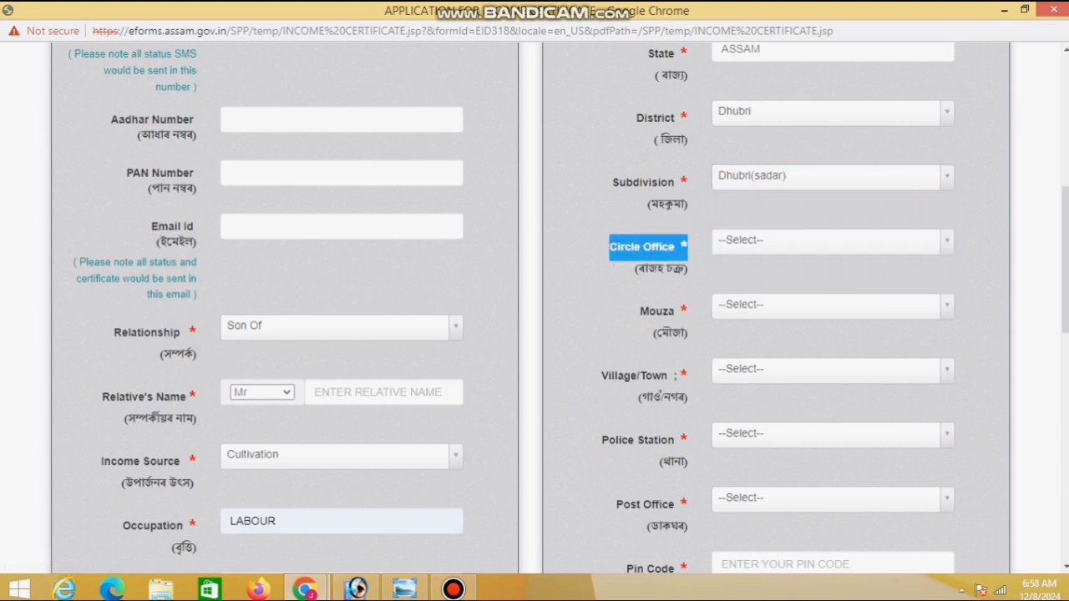
click(827, 240)
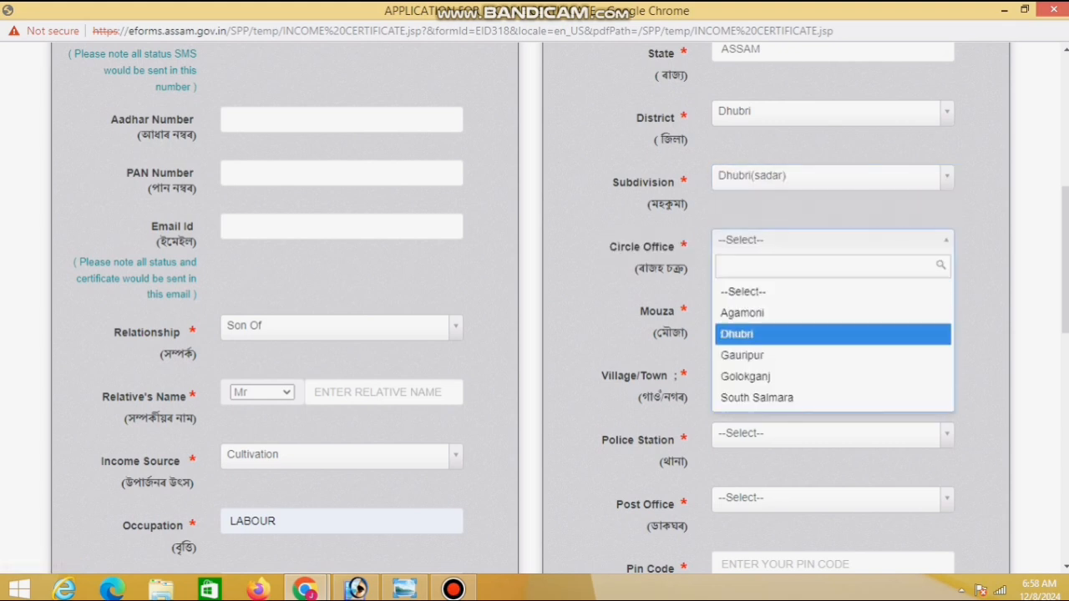
click(785, 334)
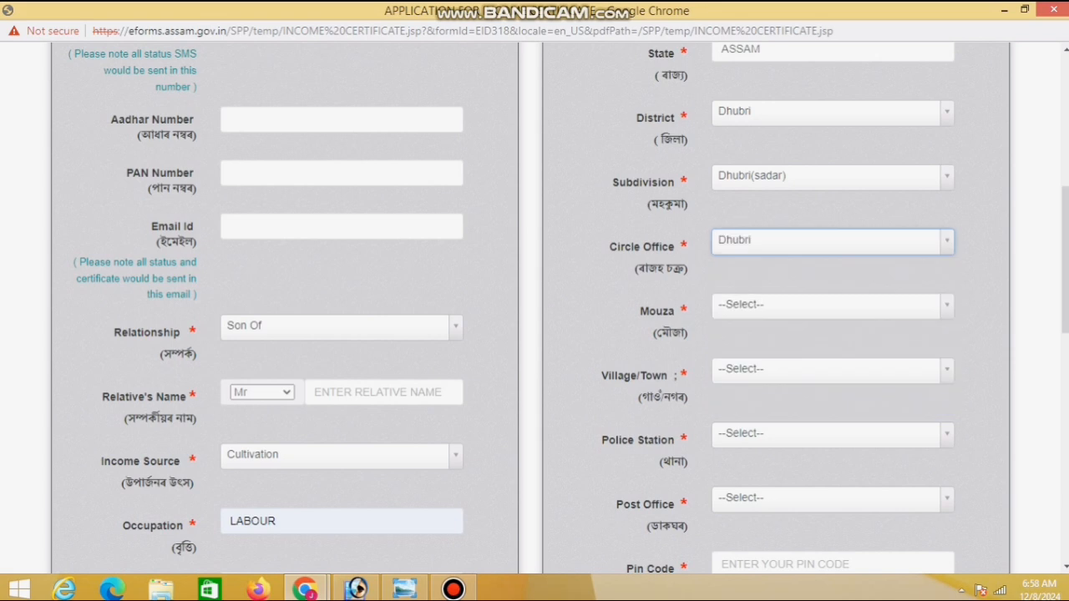
click(827, 306)
click(785, 420)
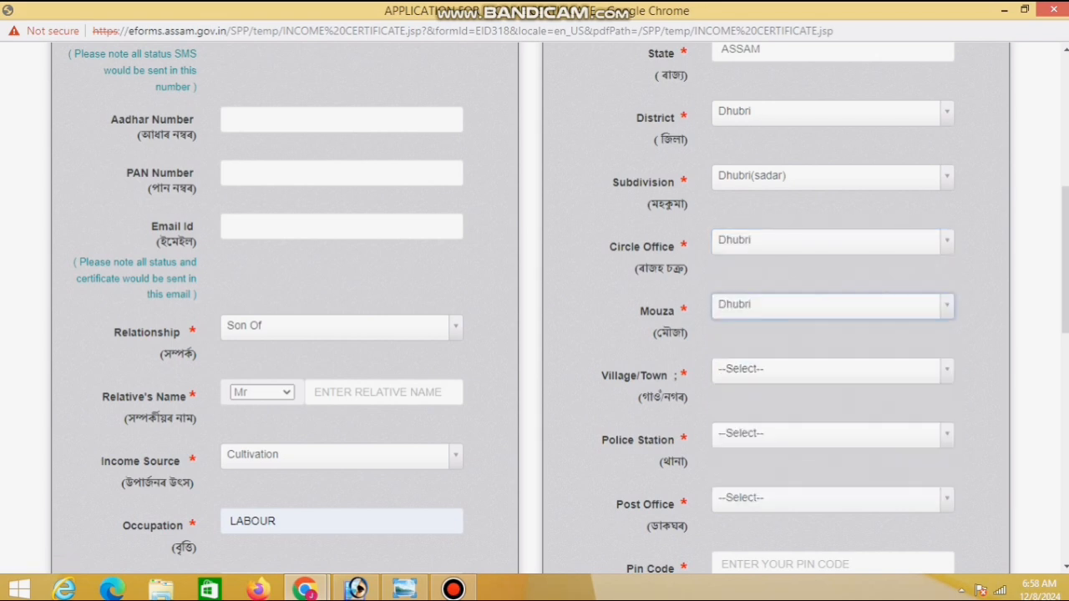
Choose the village, police station and post office, and accept the suggested PIN code
scroll(802, 334, down, 2)
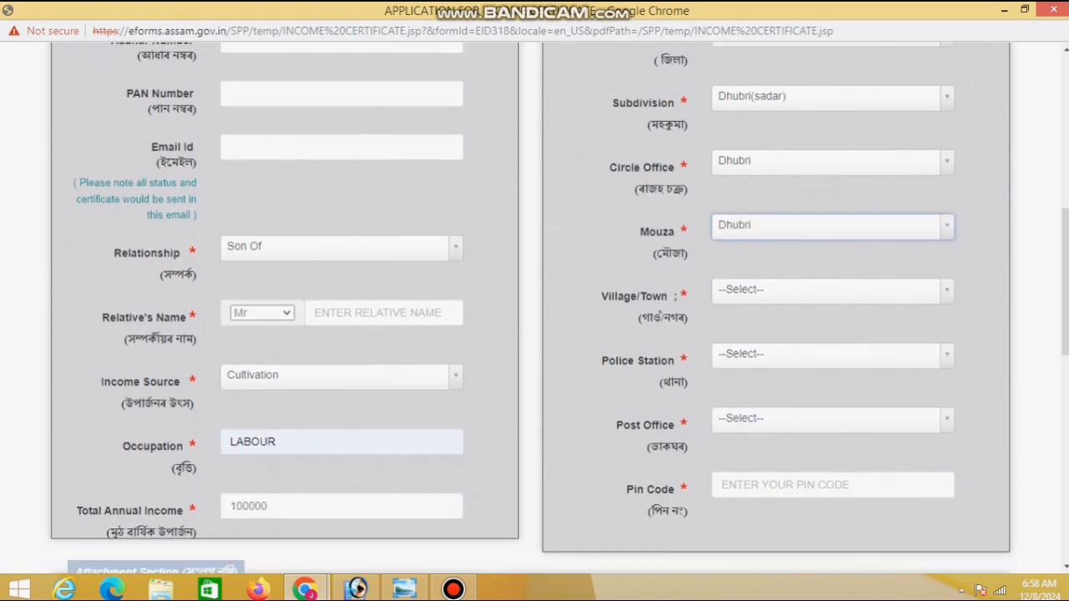
click(827, 212)
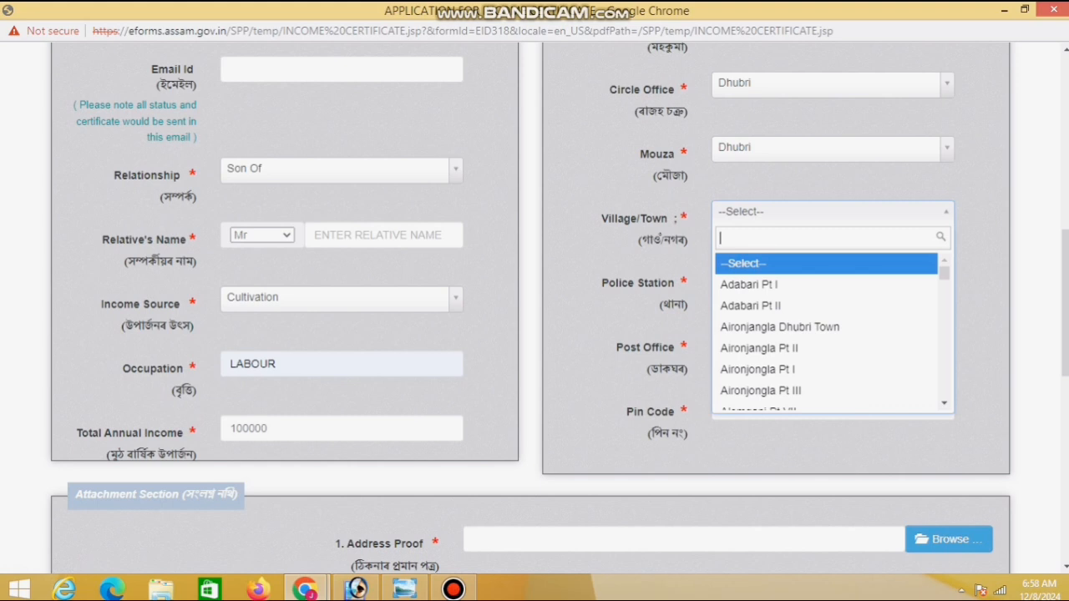
text(lhag)
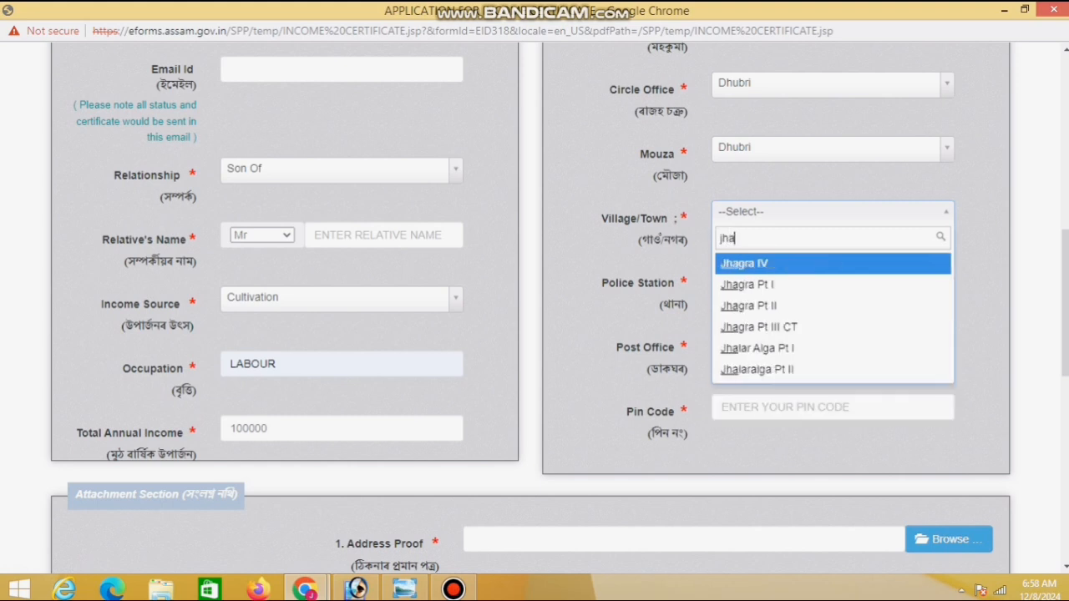
key(Down)
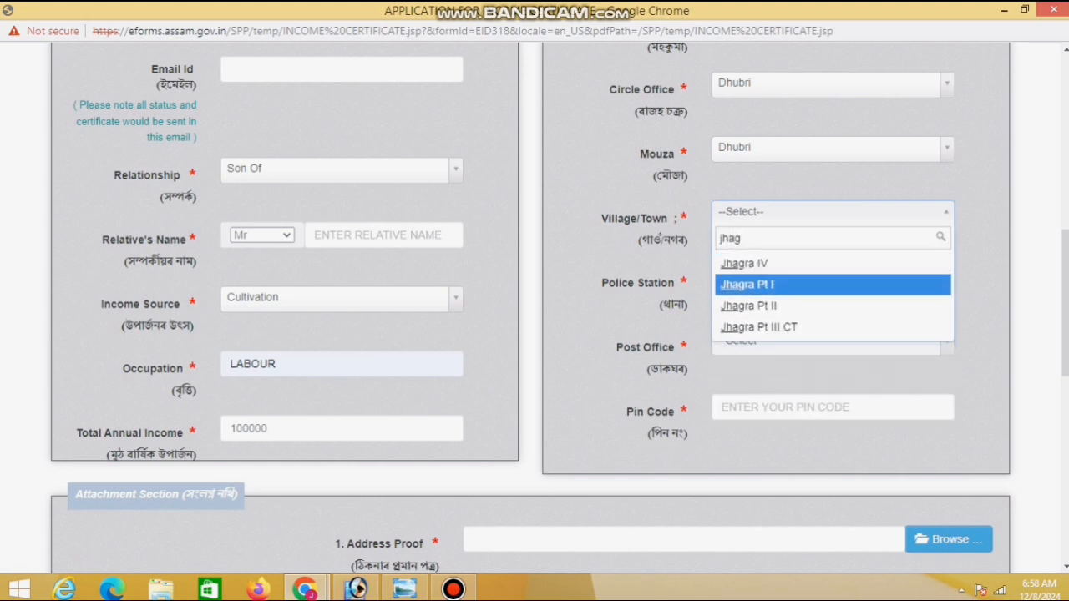
key(Down)
key(Down)
click(793, 328)
click(802, 278)
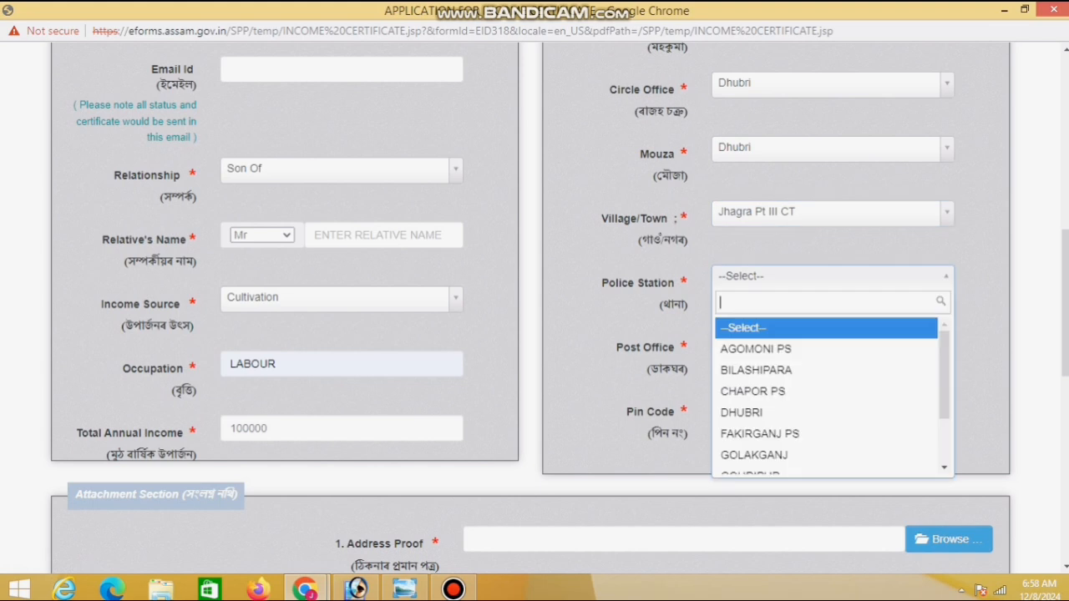
click(777, 412)
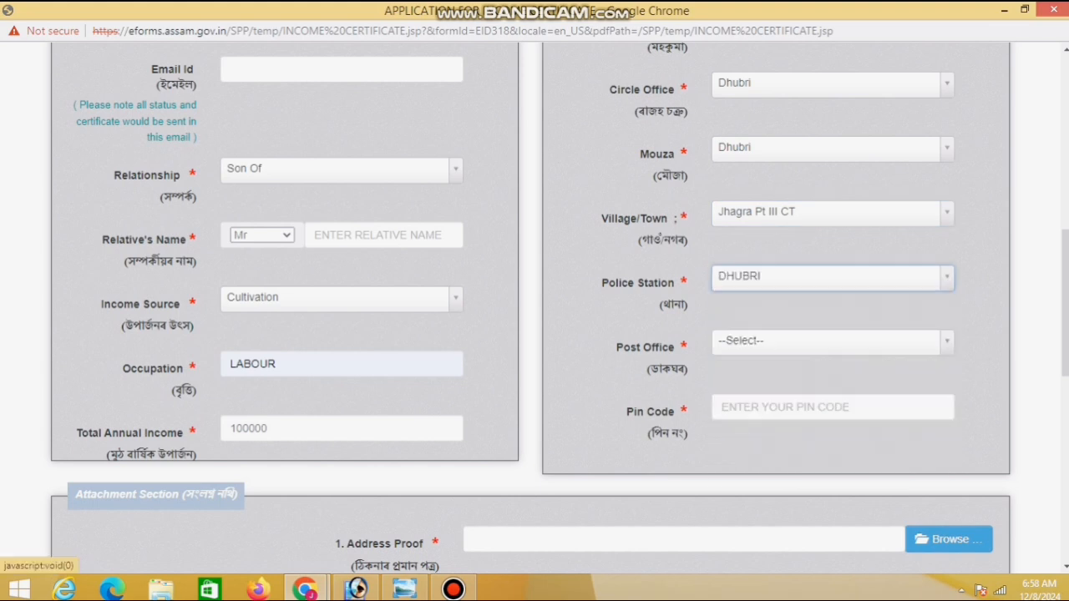
click(793, 342)
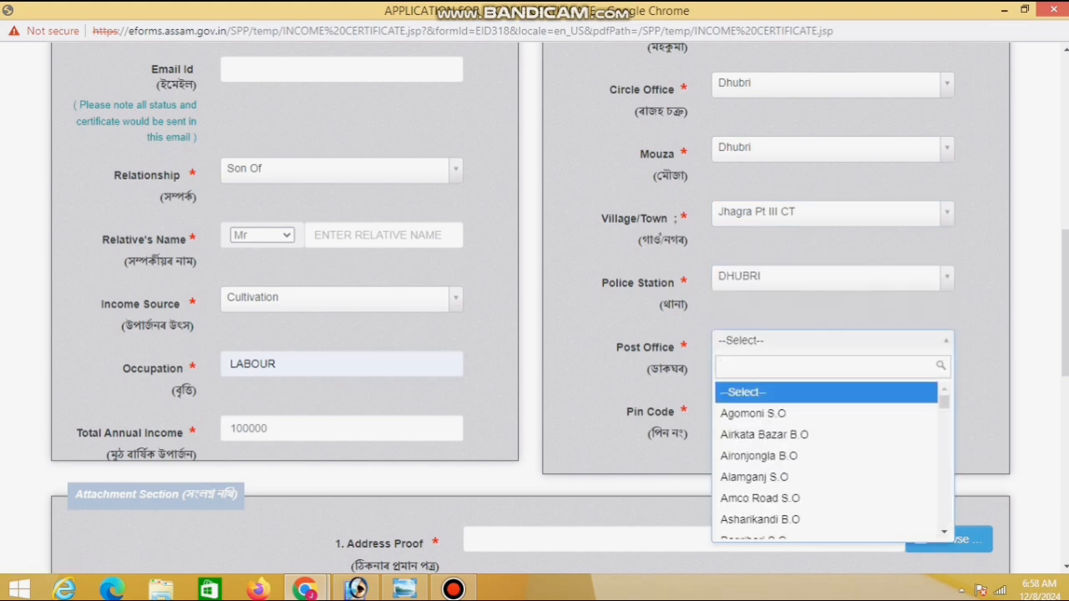
text(jhag)
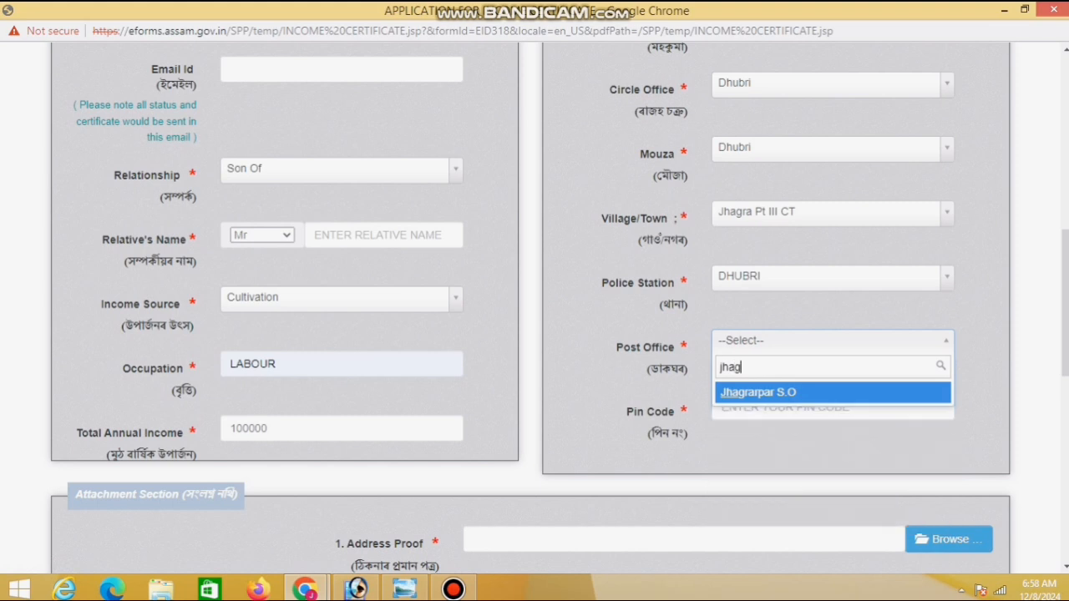
key(Return)
key(Tab)
key(Down)
key(Return)
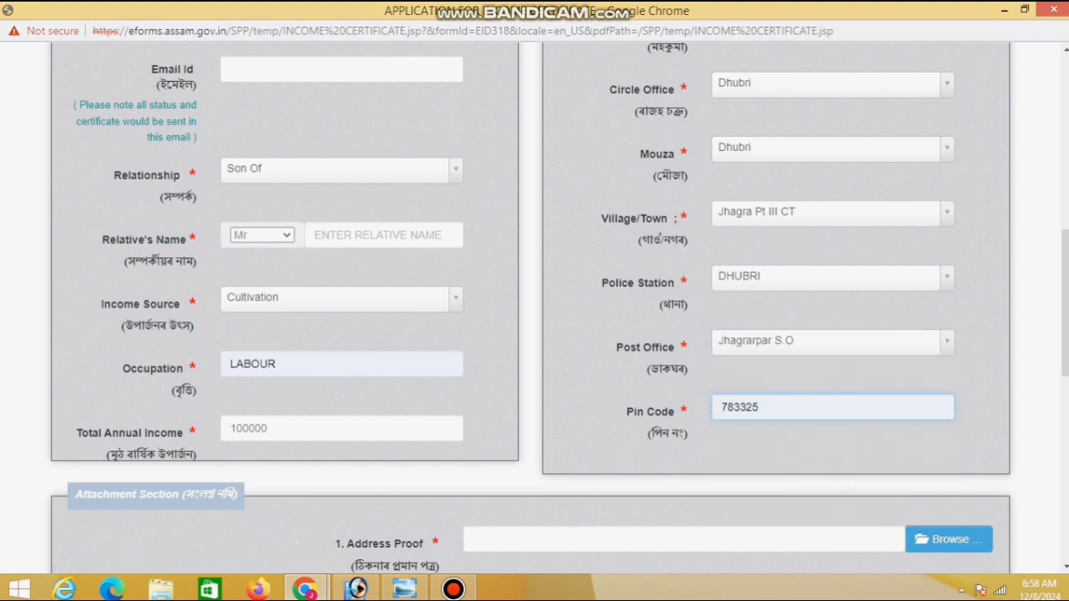
Enter the applicant's full name and mobile number
scroll(534, 309, up, 3)
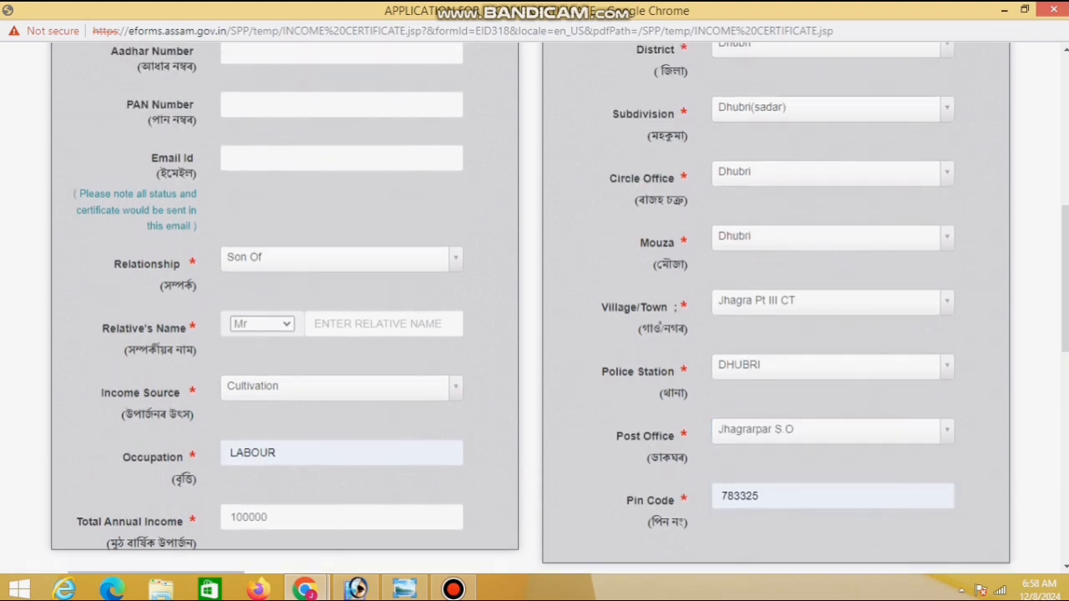
scroll(534, 309, up, 1)
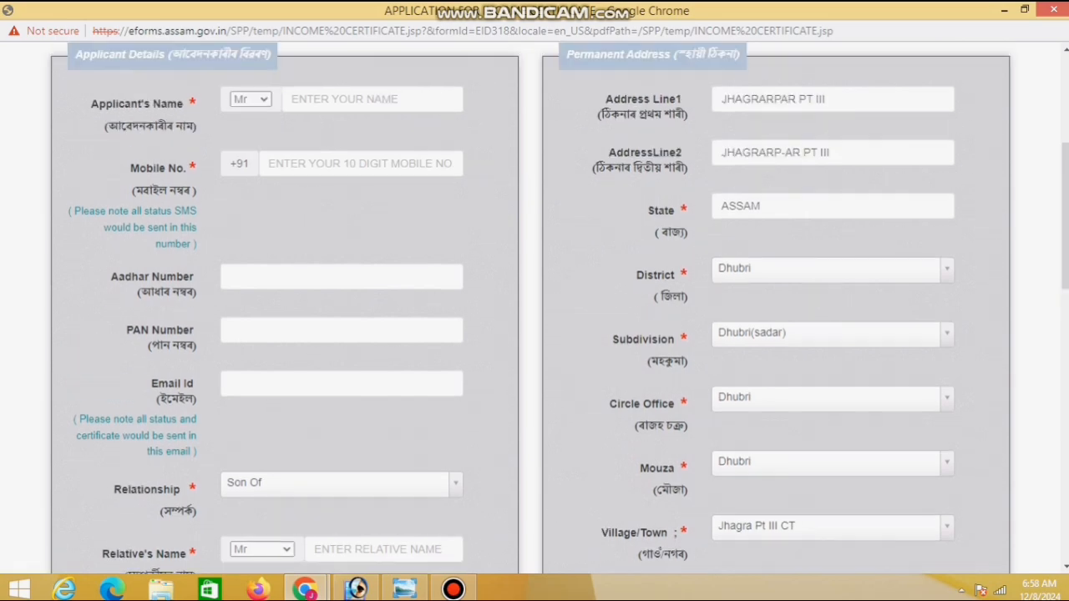
scroll(535, 309, down, 3)
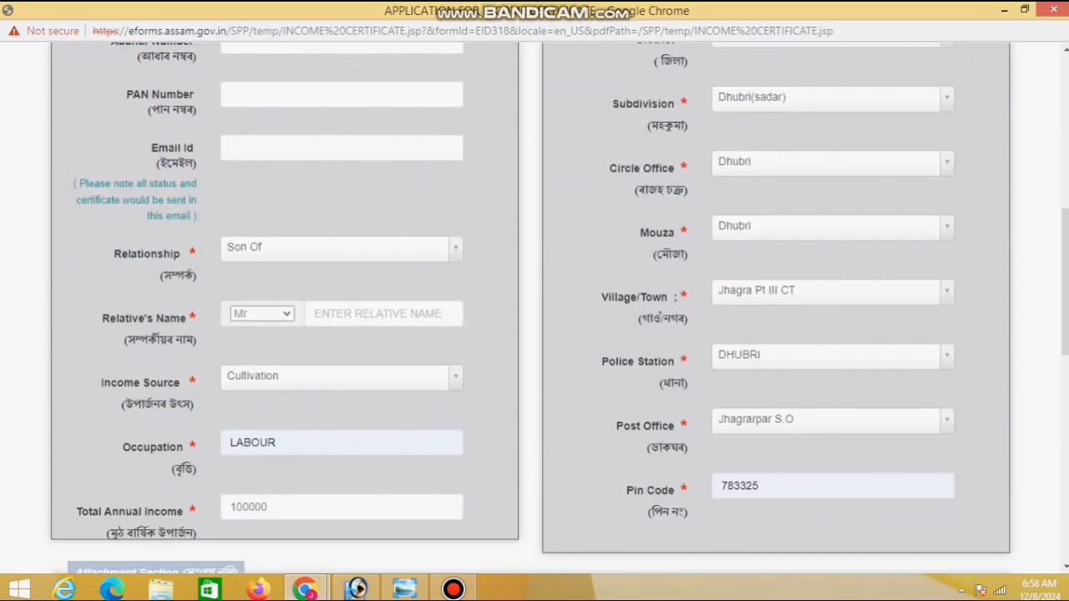
scroll(534, 309, up, 3)
scroll(534, 309, up, 1)
scroll(534, 309, down, 4)
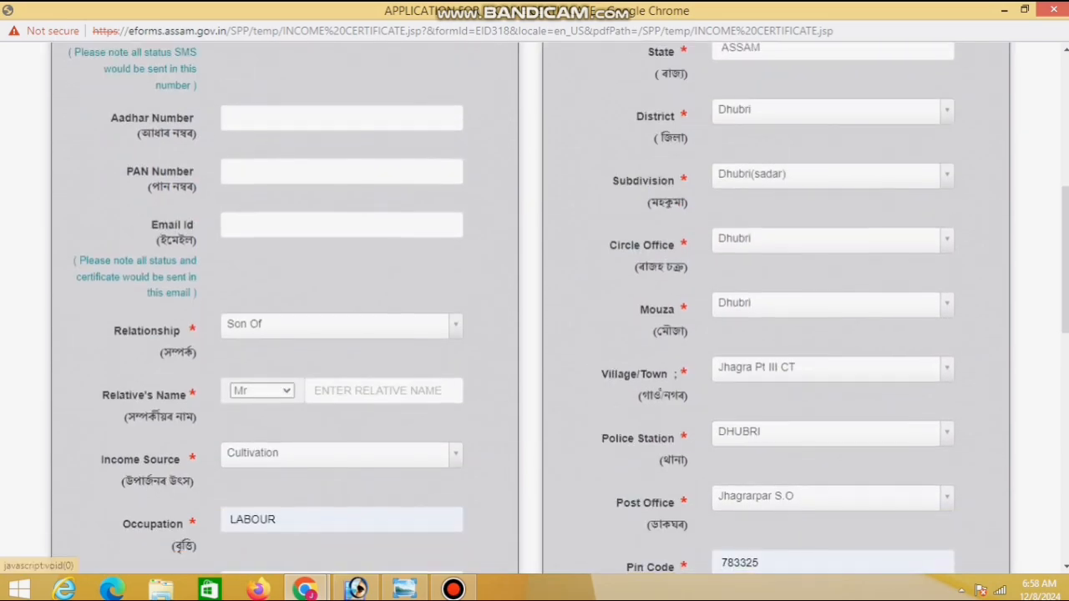
scroll(535, 309, up, 2)
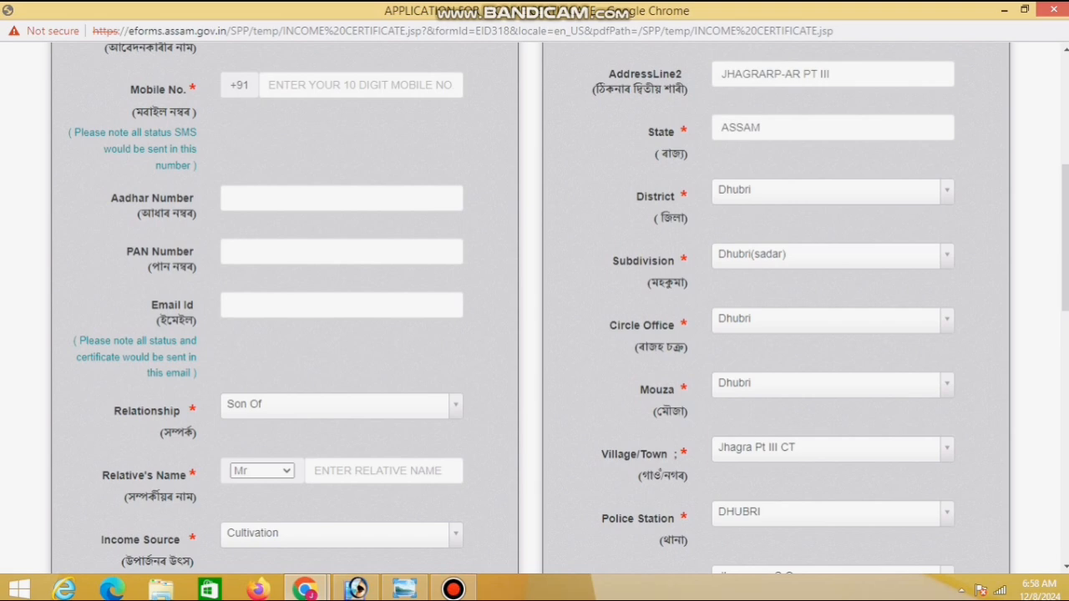
scroll(534, 309, up, 2)
click(371, 178)
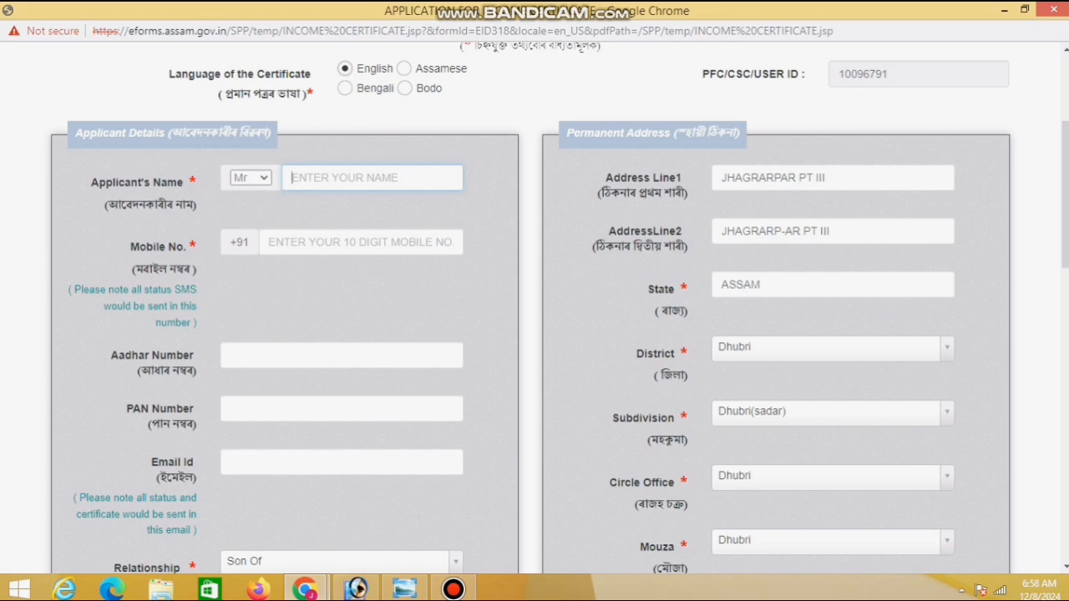
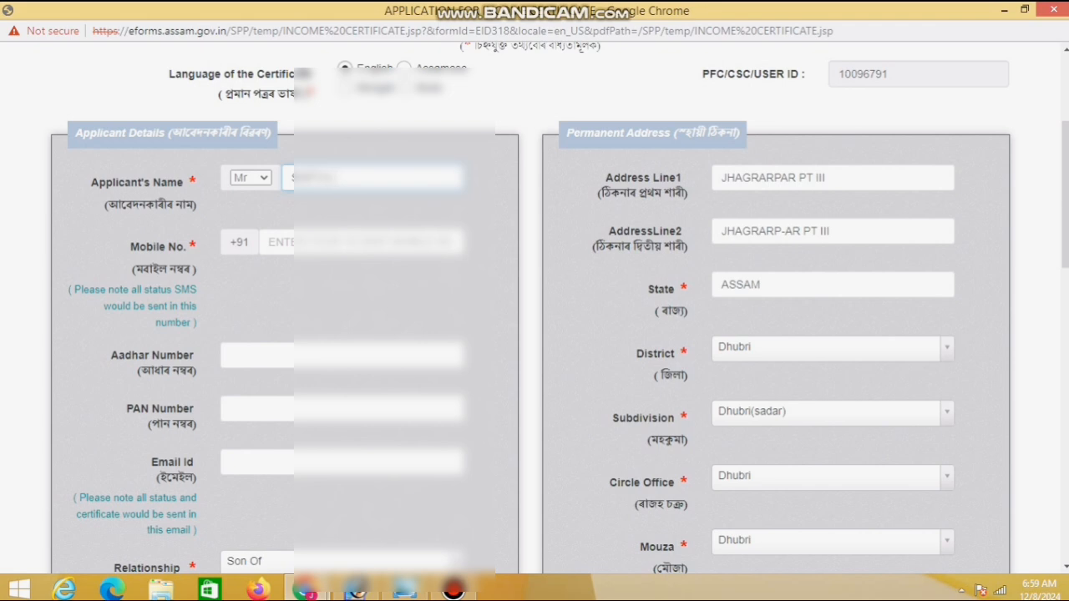
click(359, 242)
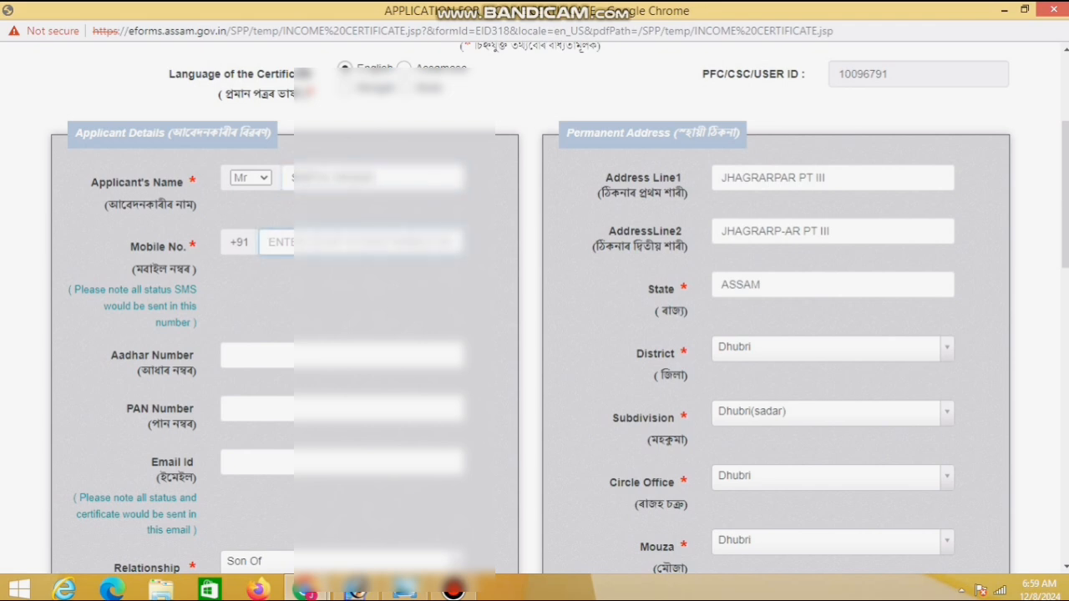
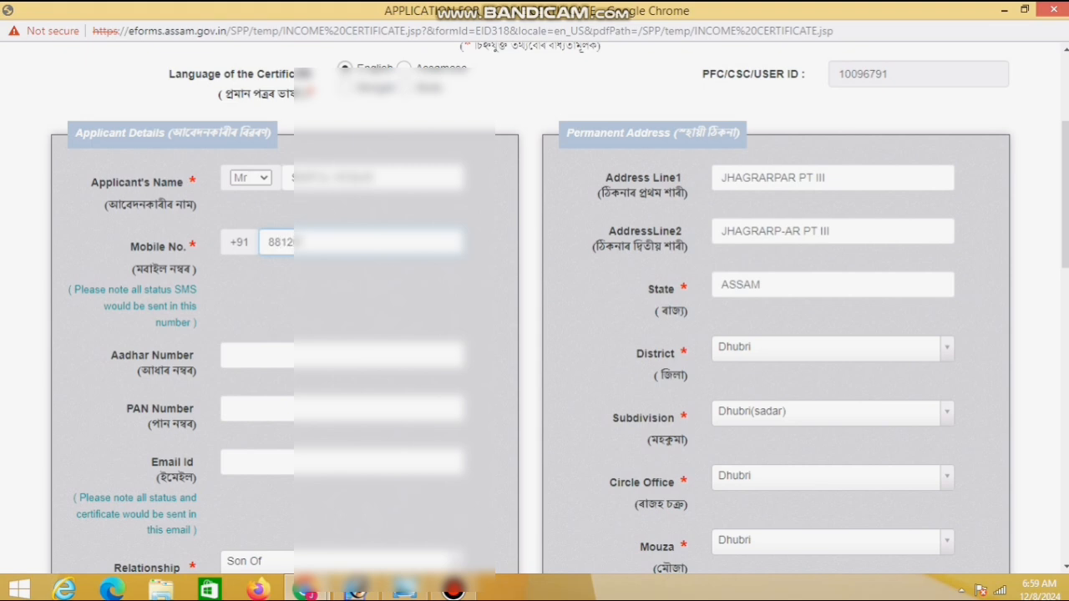
Enter the applicant's Aadhaar number and the relative's full name
click(334, 355)
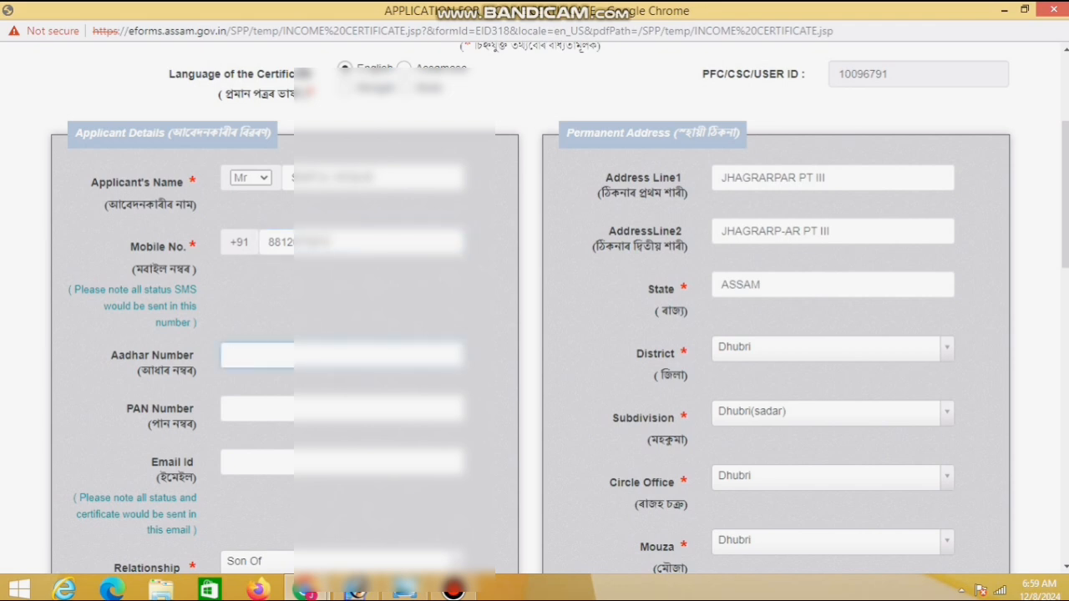
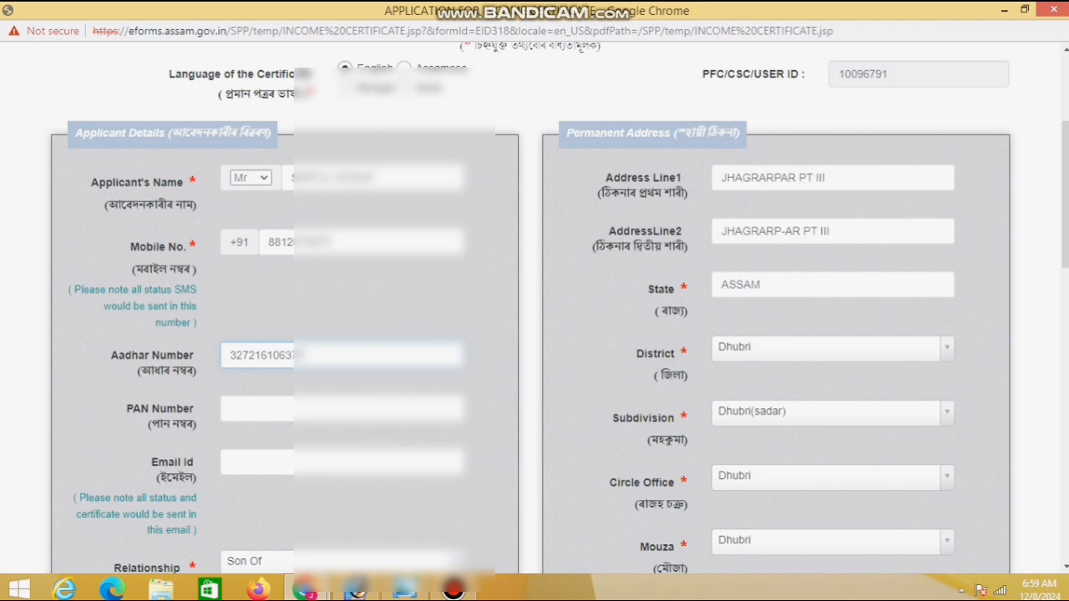
scroll(535, 308, down, 3)
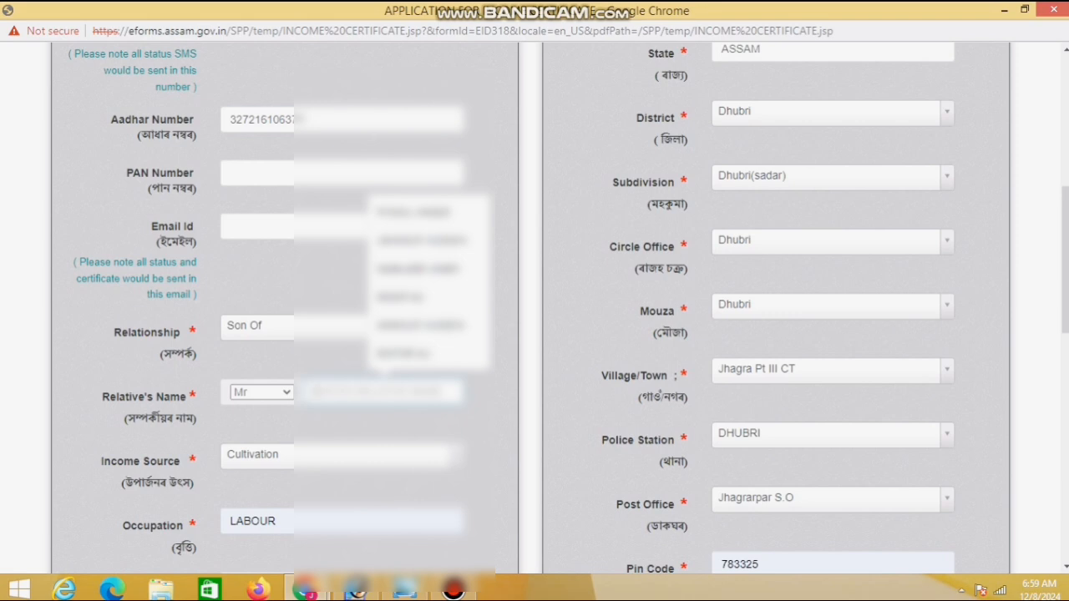
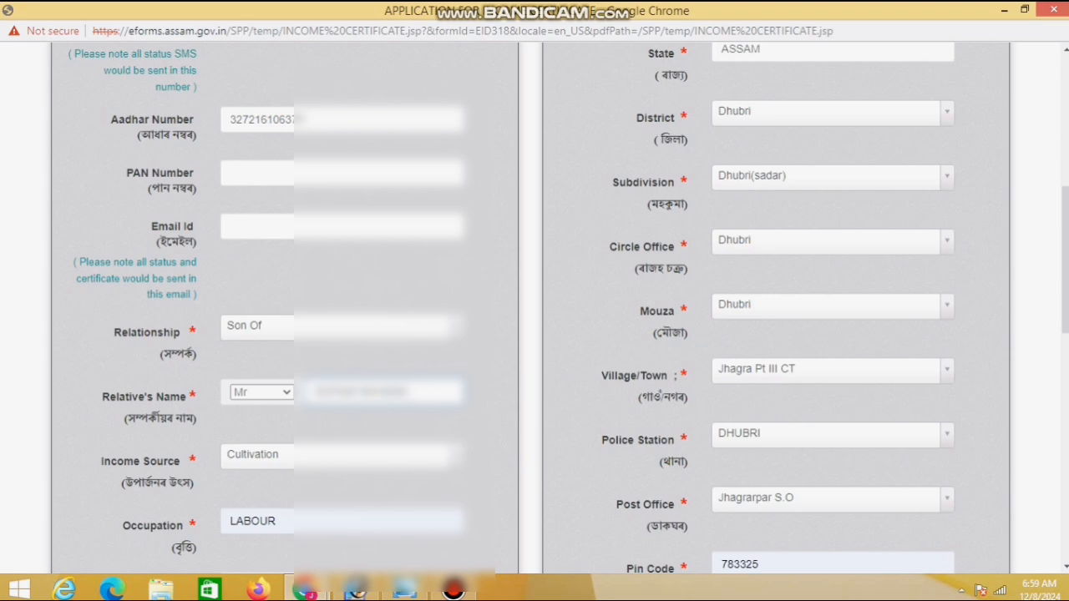
Upload the file 'ad (3)' as the Address Proof attachment
scroll(534, 309, down, 6)
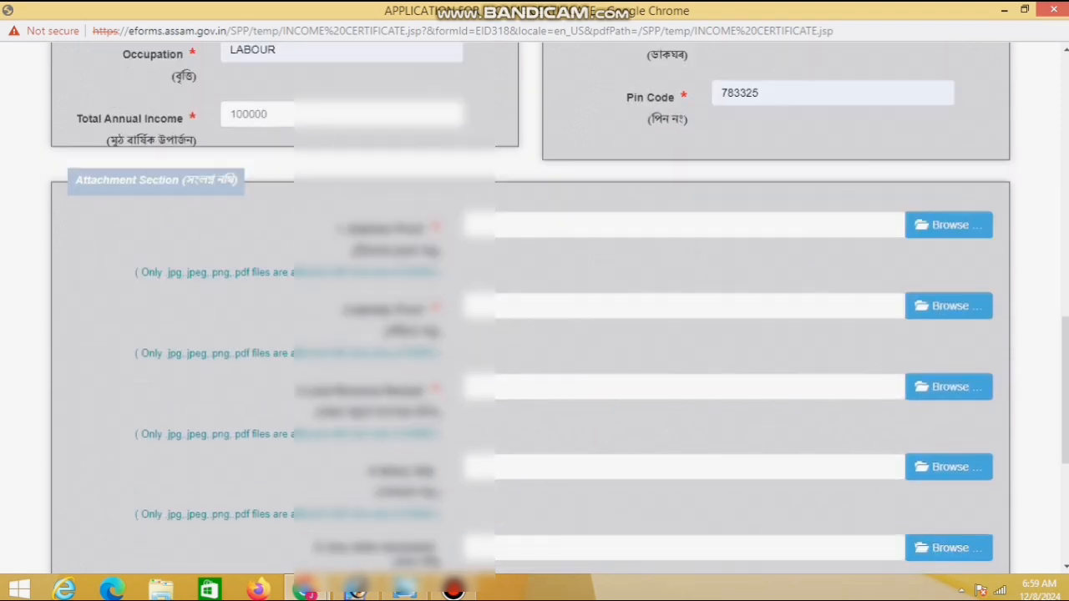
click(948, 224)
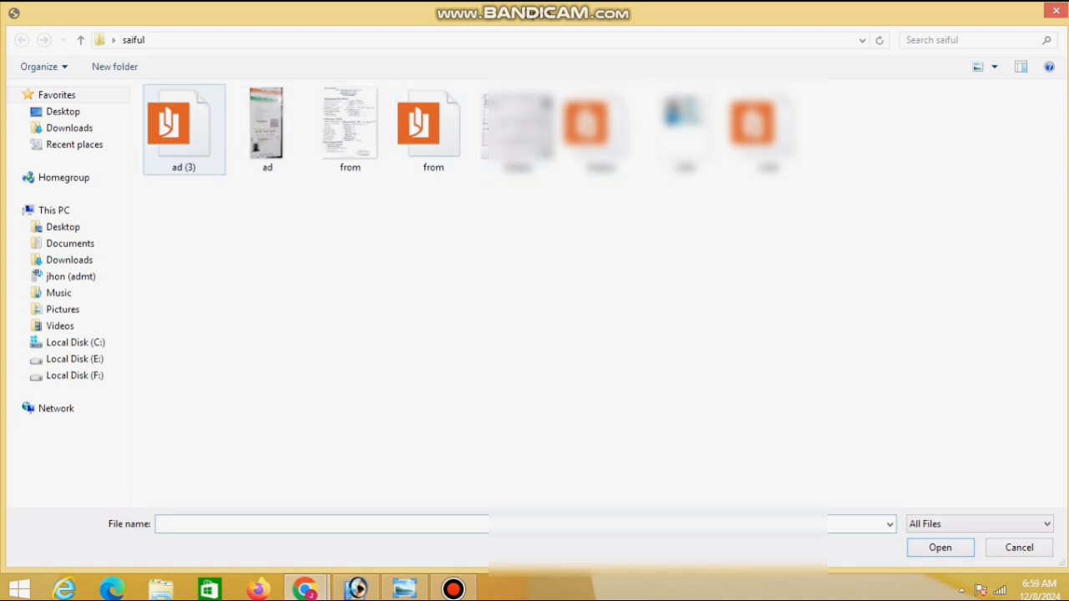
double_click(177, 125)
Upload the chosen file as the Identity Proof attachment
scroll(534, 309, down, 2)
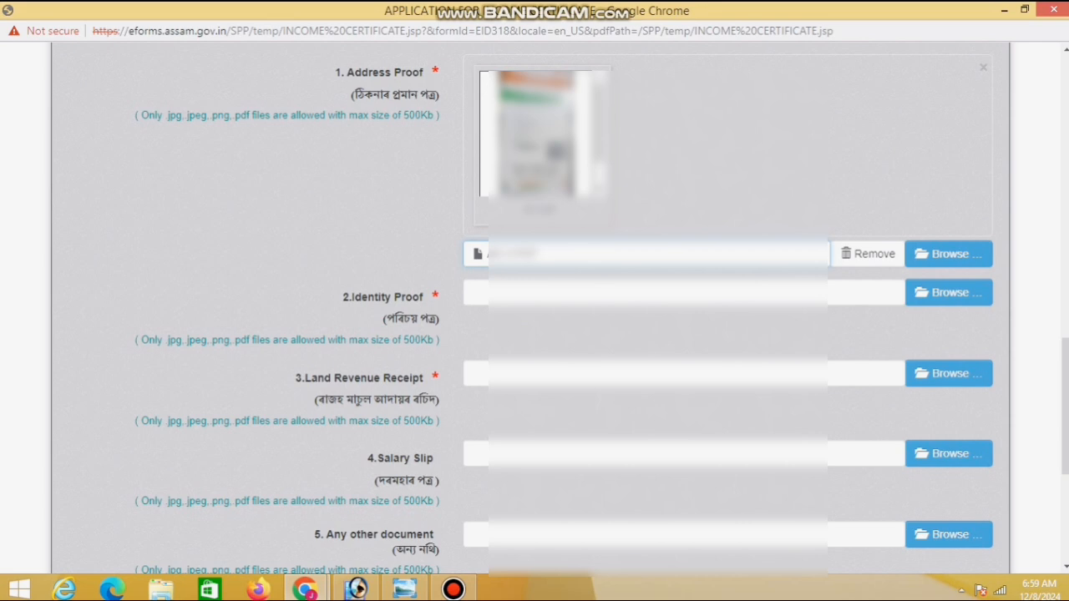
click(949, 292)
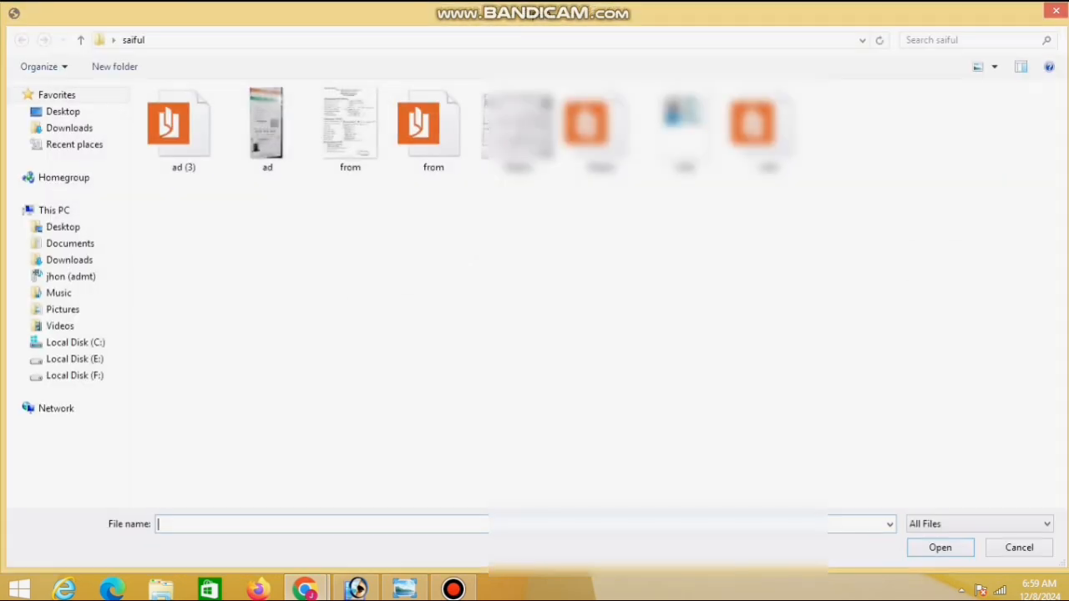
double_click(766, 130)
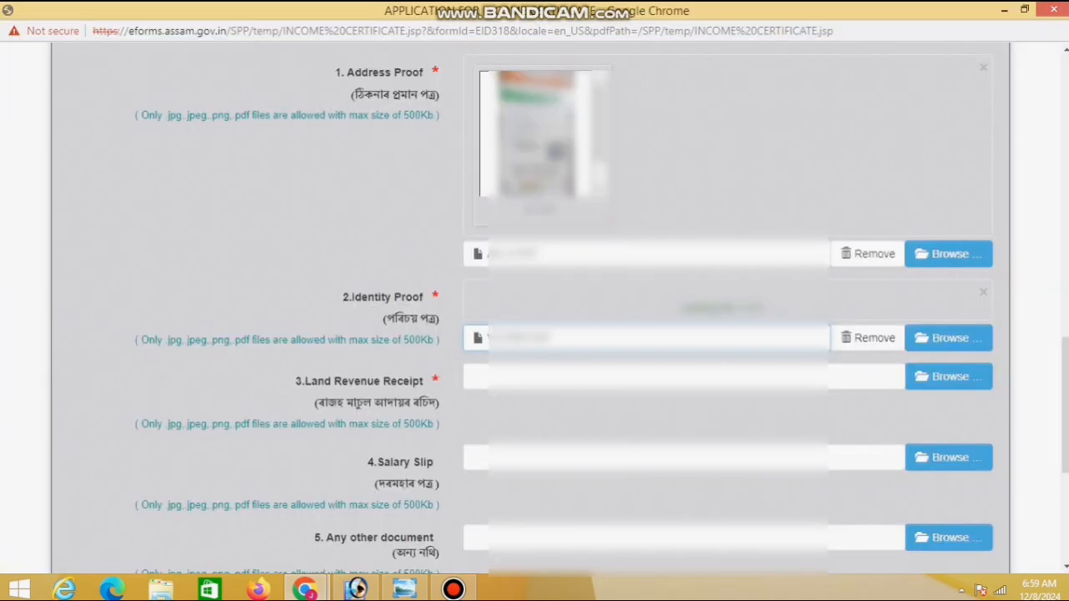
scroll(534, 308, down, 2)
scroll(535, 309, up, 3)
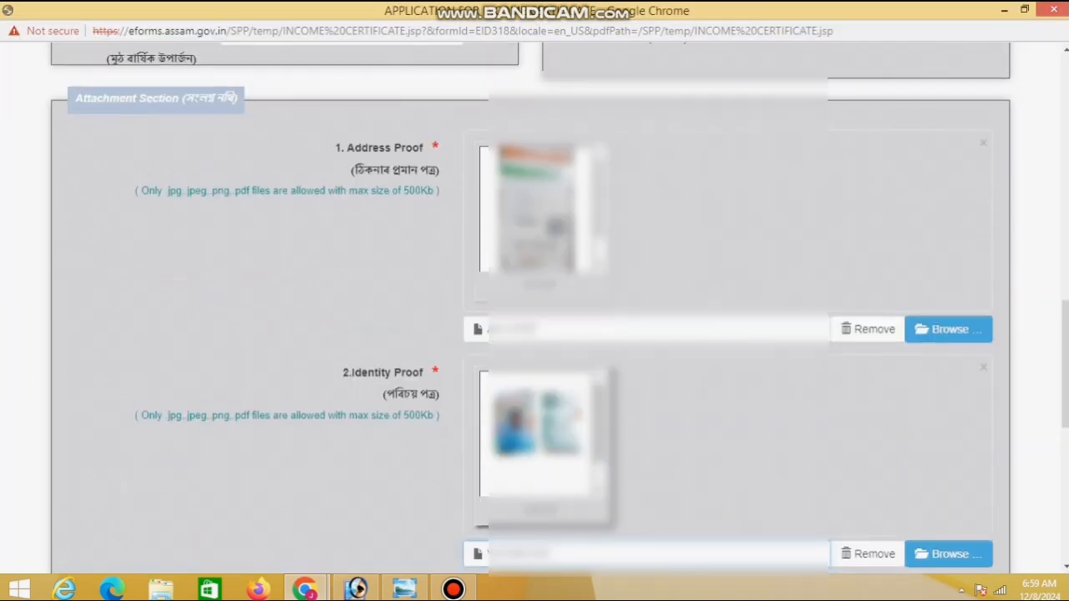
drag(429, 151, 344, 151)
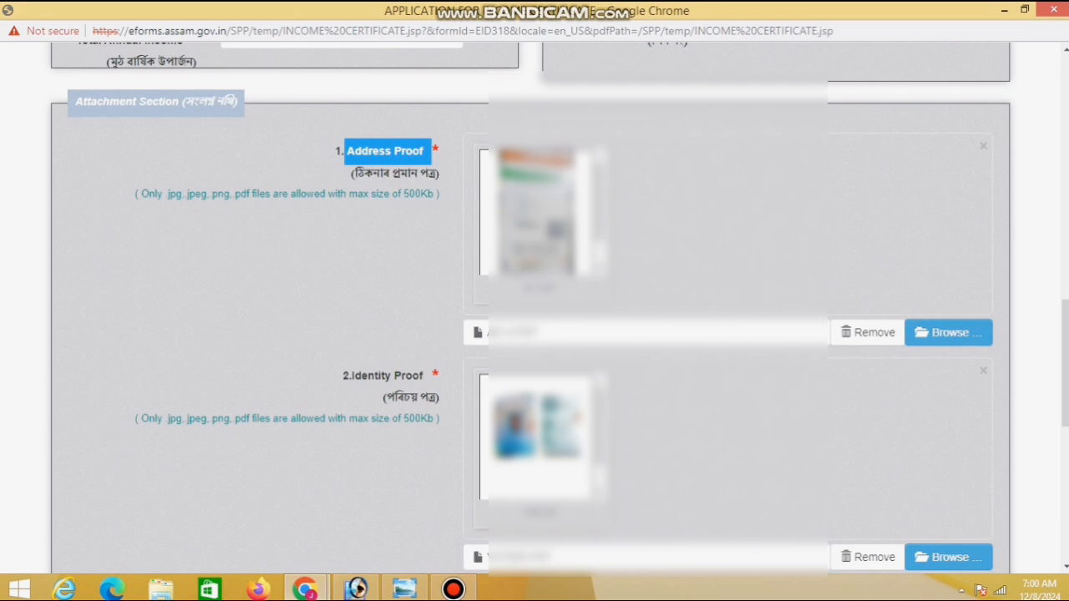
Upload the PDF as the Land Revenue Receipt attachment
scroll(534, 309, down, 2)
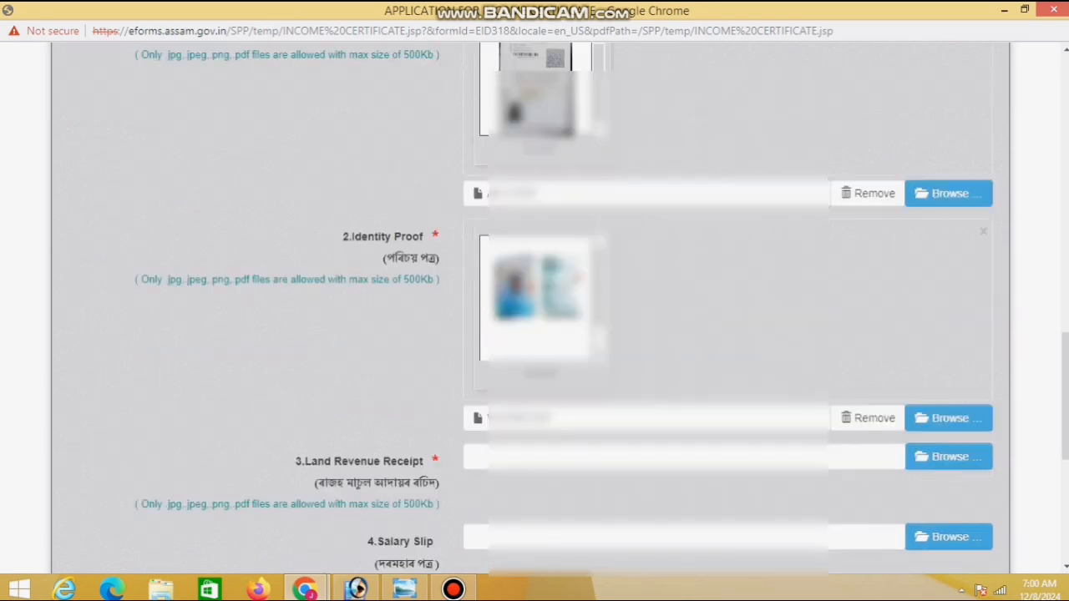
scroll(534, 309, down, 3)
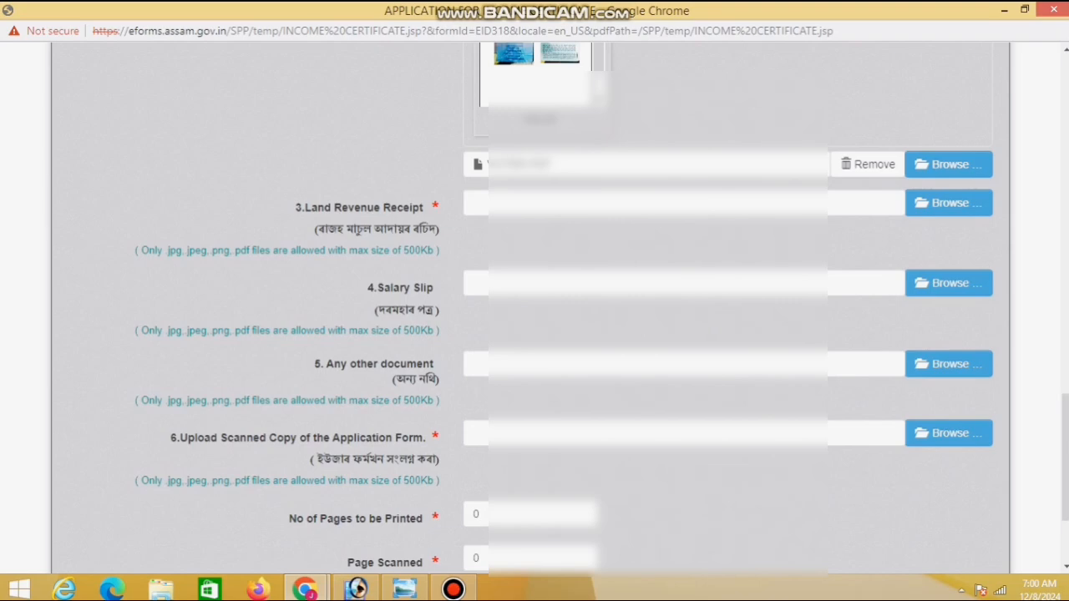
click(947, 203)
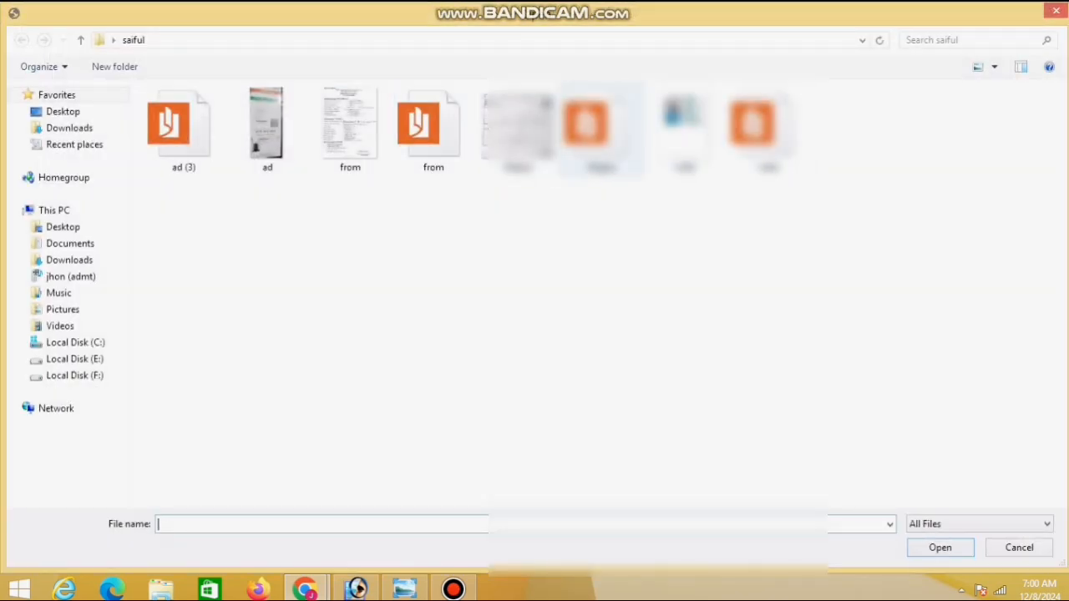
double_click(601, 129)
Upload the scanned application form PDF under item 6
scroll(601, 167, down, 1)
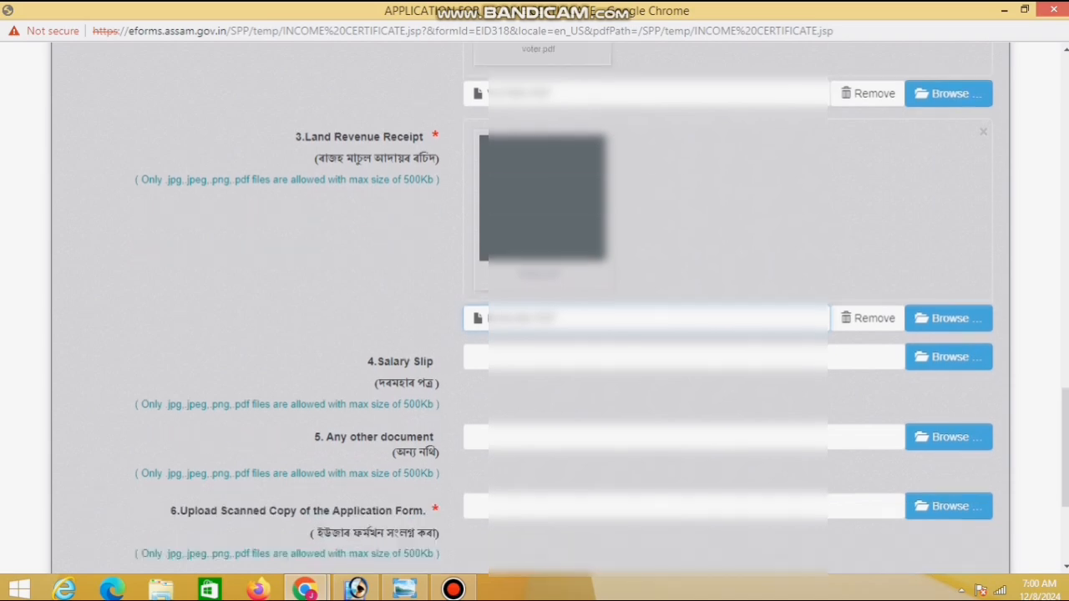
scroll(535, 308, down, 3)
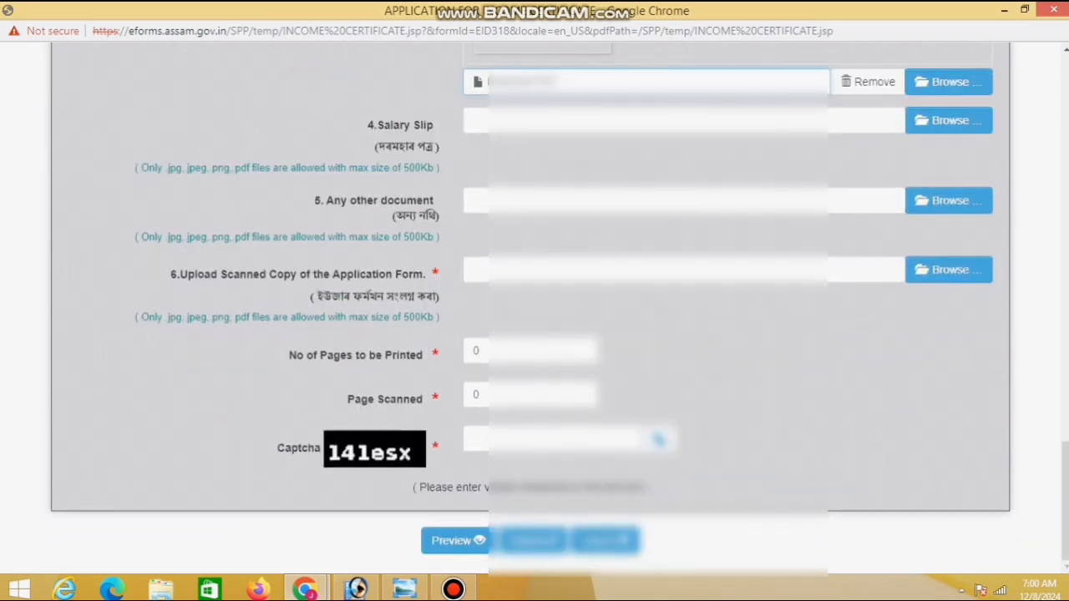
click(947, 269)
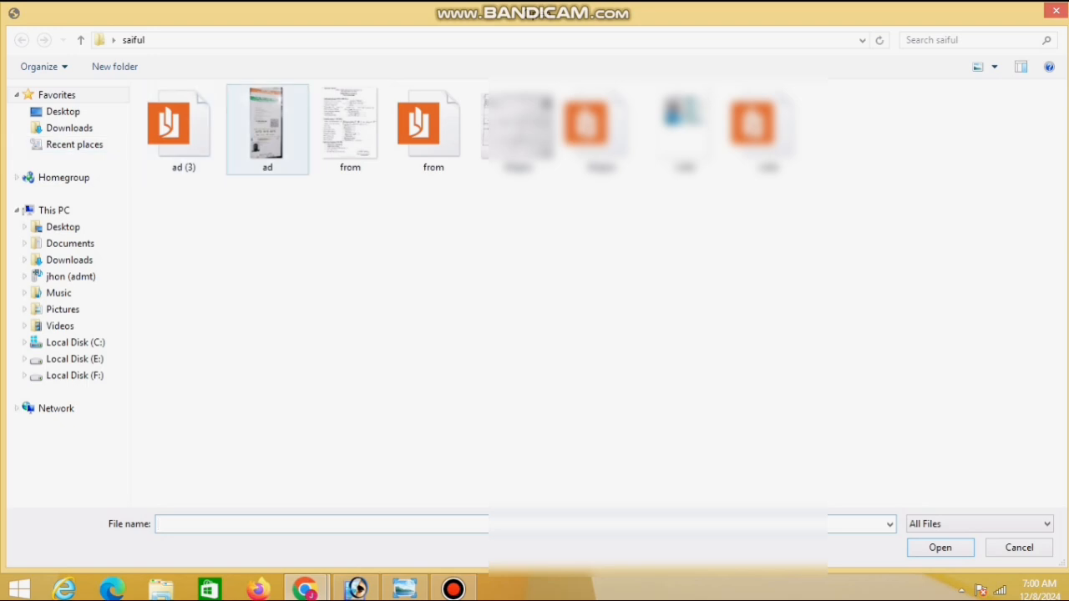
double_click(433, 125)
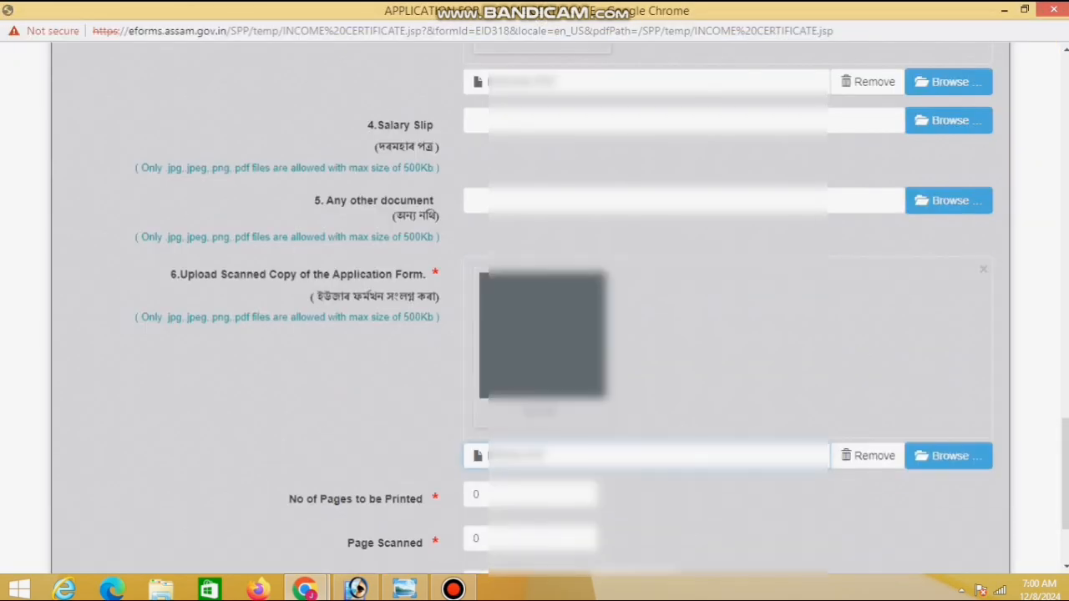
scroll(659, 441, down, 2)
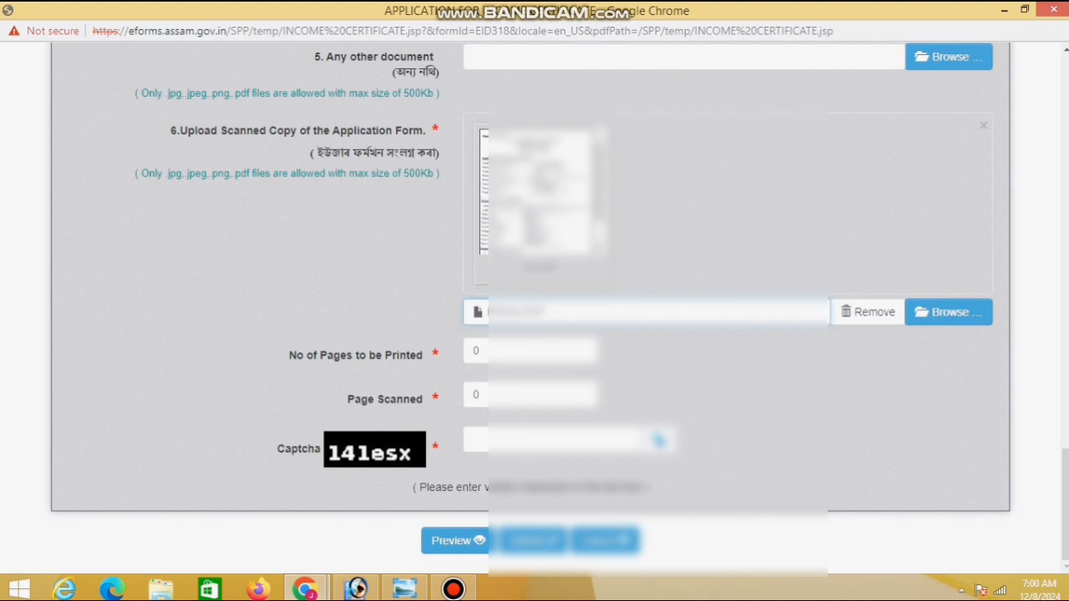
Set No of Pages to be Printed and Page Scanned both to 5
drag(431, 130, 170, 130)
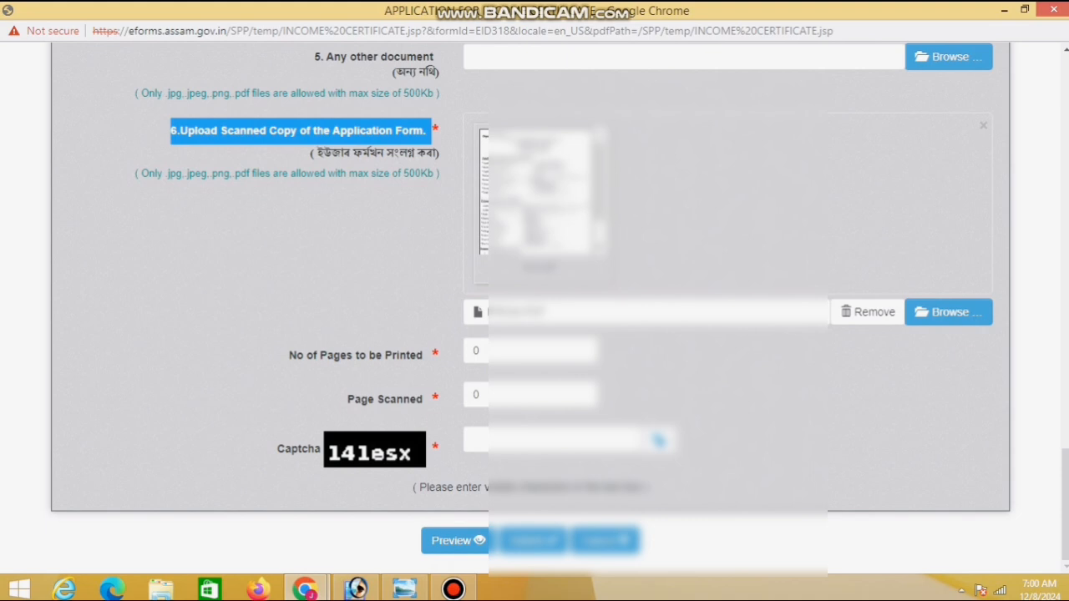
click(481, 351)
double_click(477, 351)
text(5)
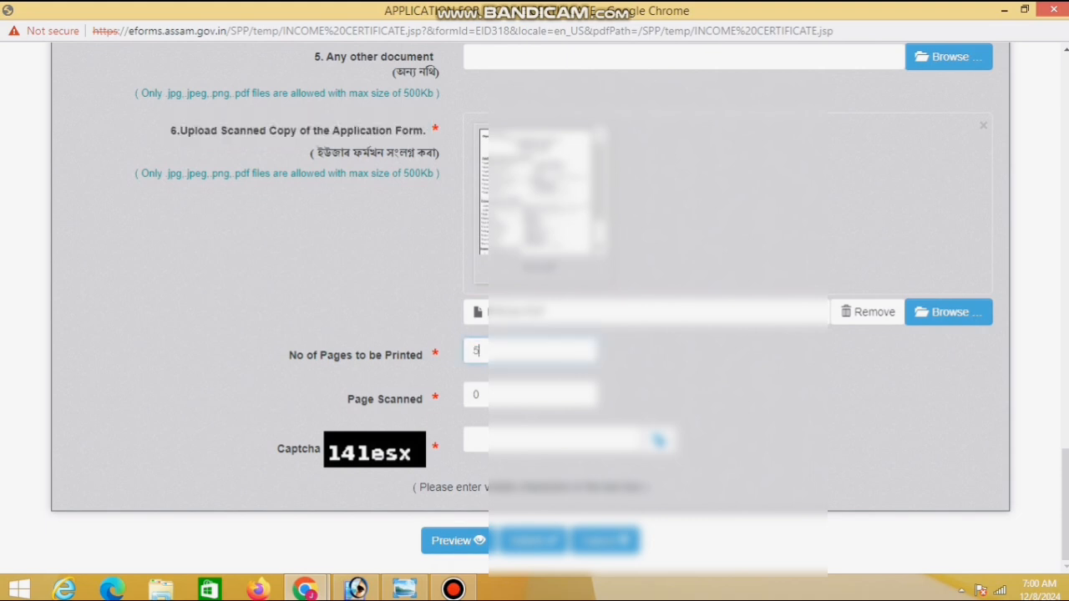
double_click(476, 394)
text(5)
Type the captcha code, correcting a mistyped character
click(519, 439)
text(141es)
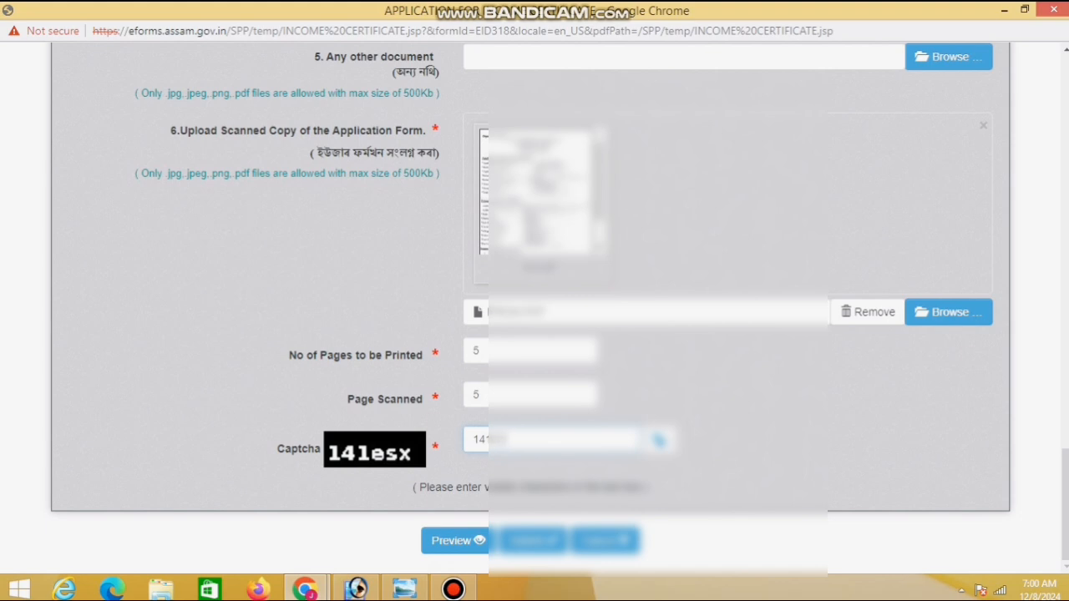
key(BackSpace)
key(BackSpace)
key(BackSpace)
text(esx)
Review the completed form and start submitting it, then cancel to recheck the form
scroll(534, 309, up, 15)
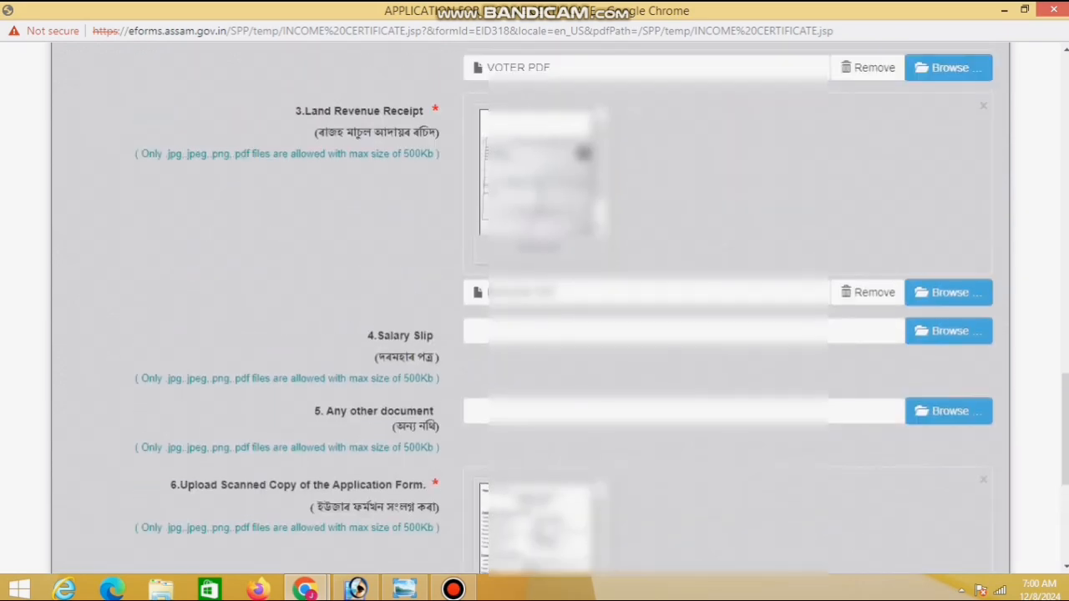
scroll(534, 309, up, 8)
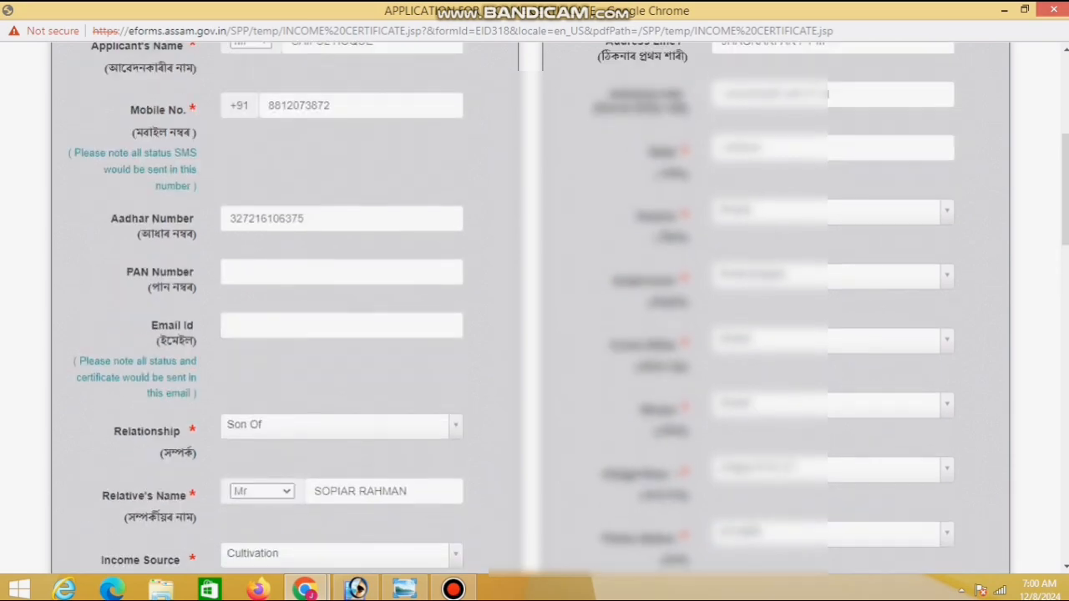
scroll(534, 309, down, 10)
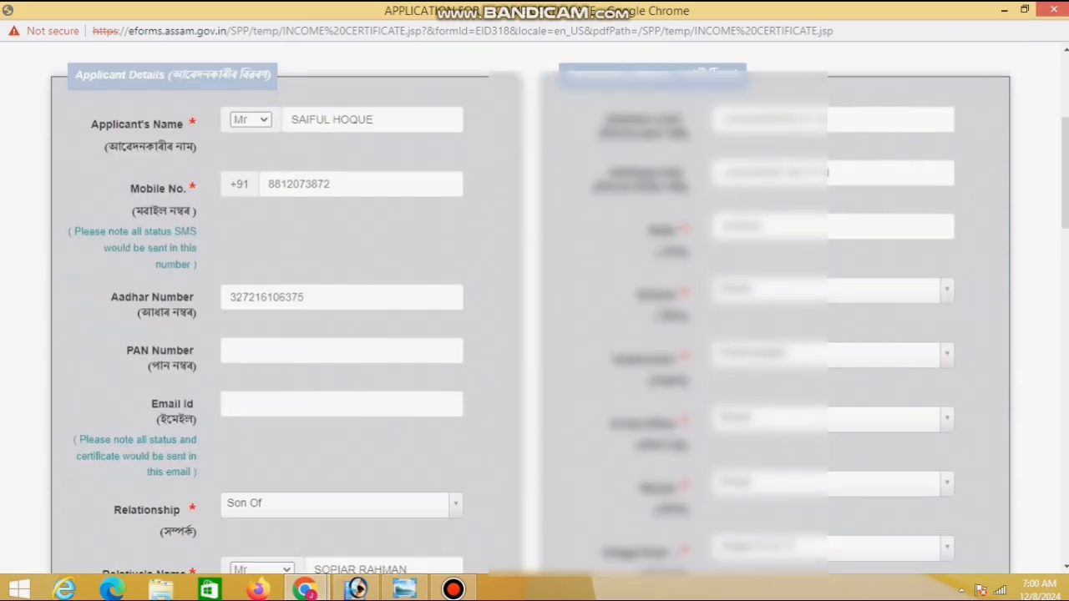
scroll(535, 308, down, 10)
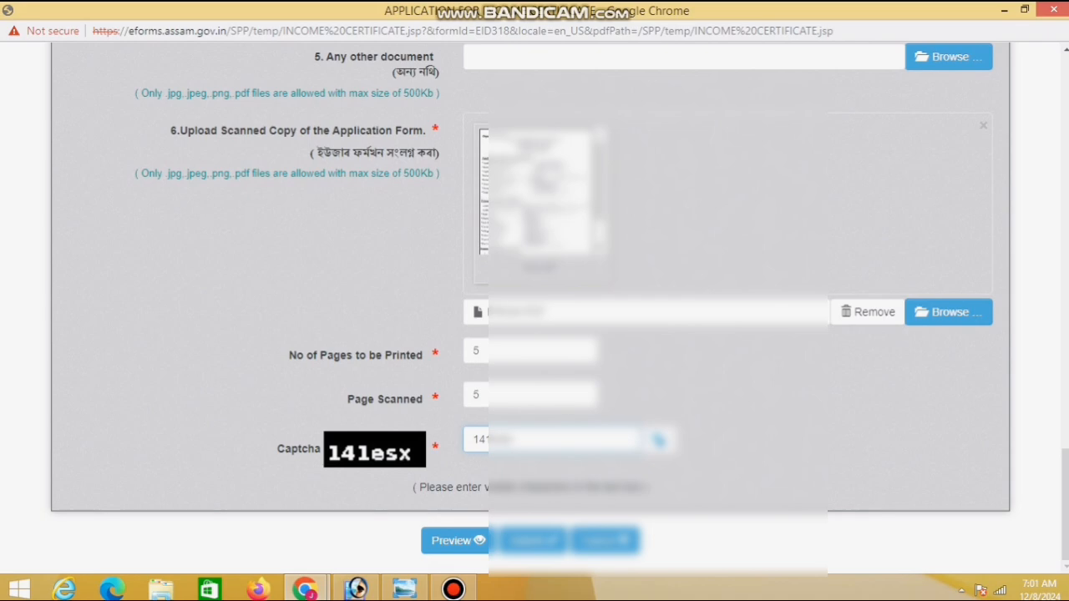
click(533, 540)
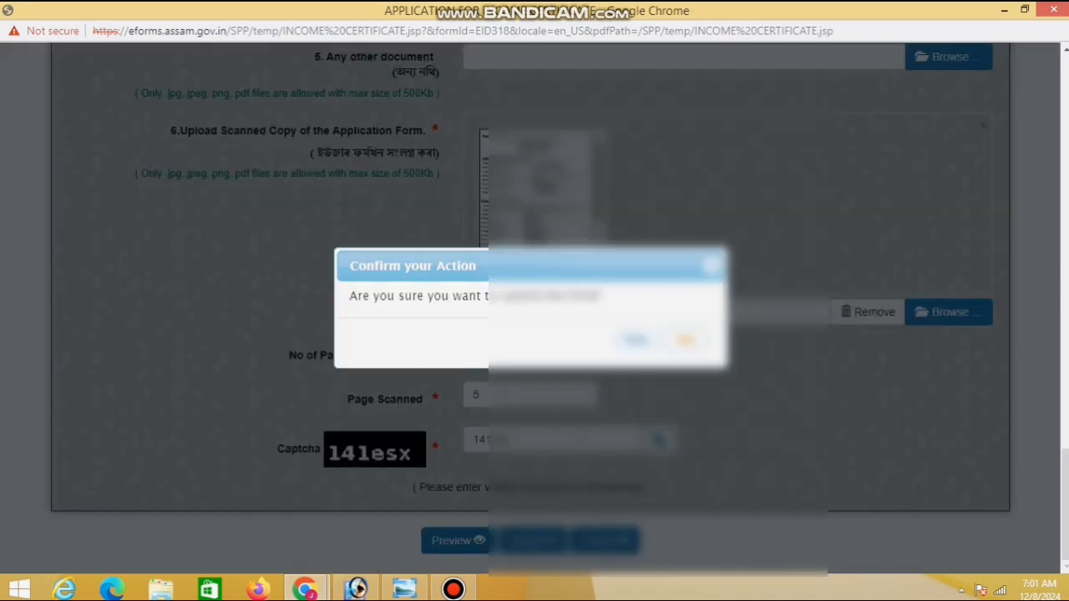
click(687, 339)
Submit the Income Certificate application again and confirm the submission with Yes
scroll(686, 340, up, 10)
scroll(535, 309, up, 4)
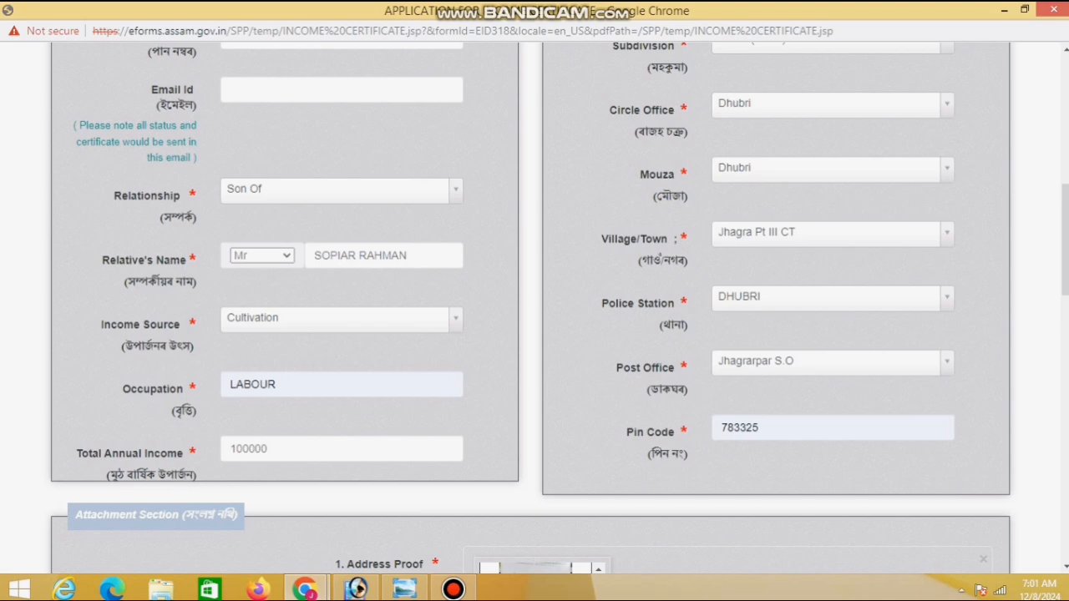
scroll(535, 309, down, 15)
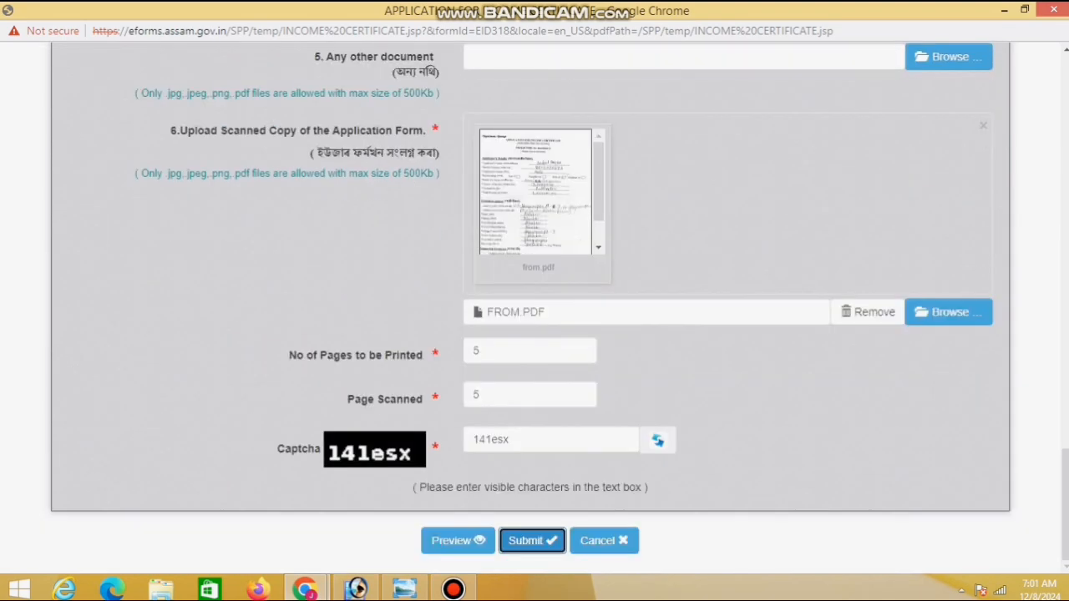
click(532, 541)
click(634, 340)
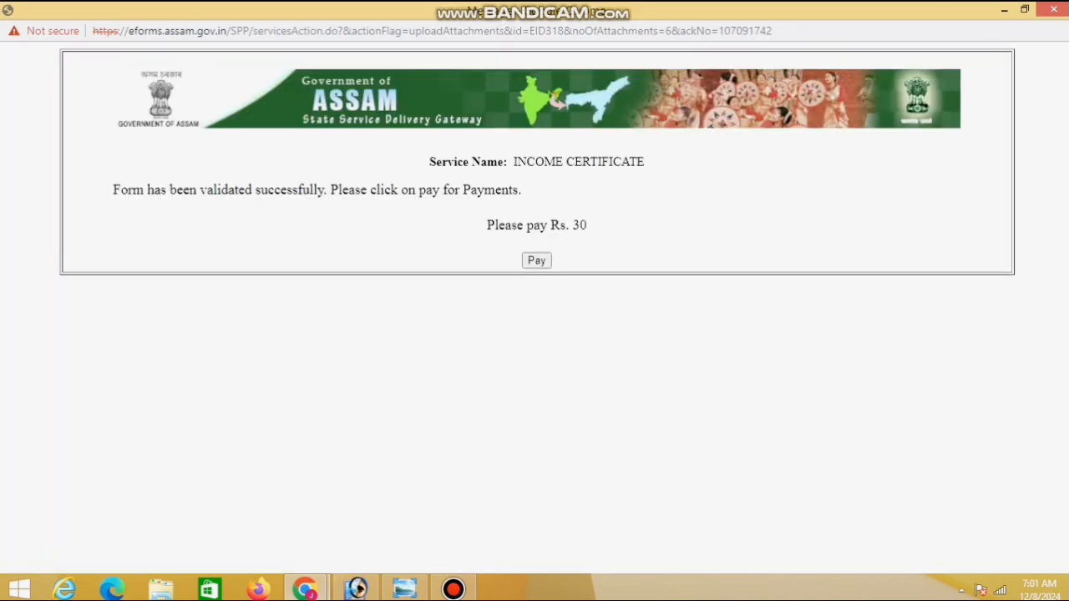
Confirm the Rs. 30 order summary and proceed to pay on PayU checkout
drag(522, 191, 512, 190)
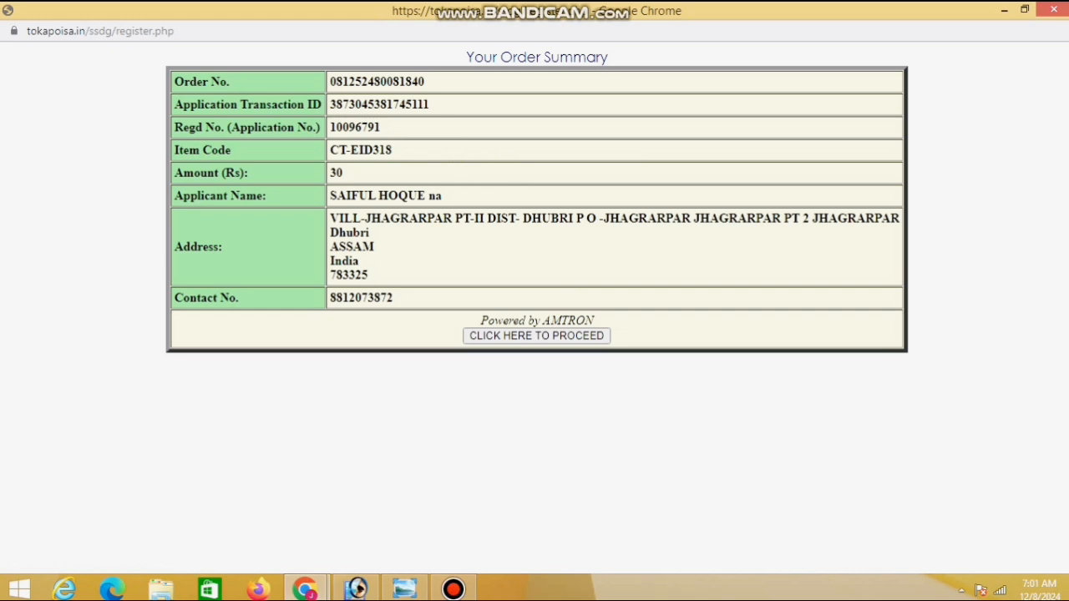
click(537, 336)
scroll(536, 335, down, 1)
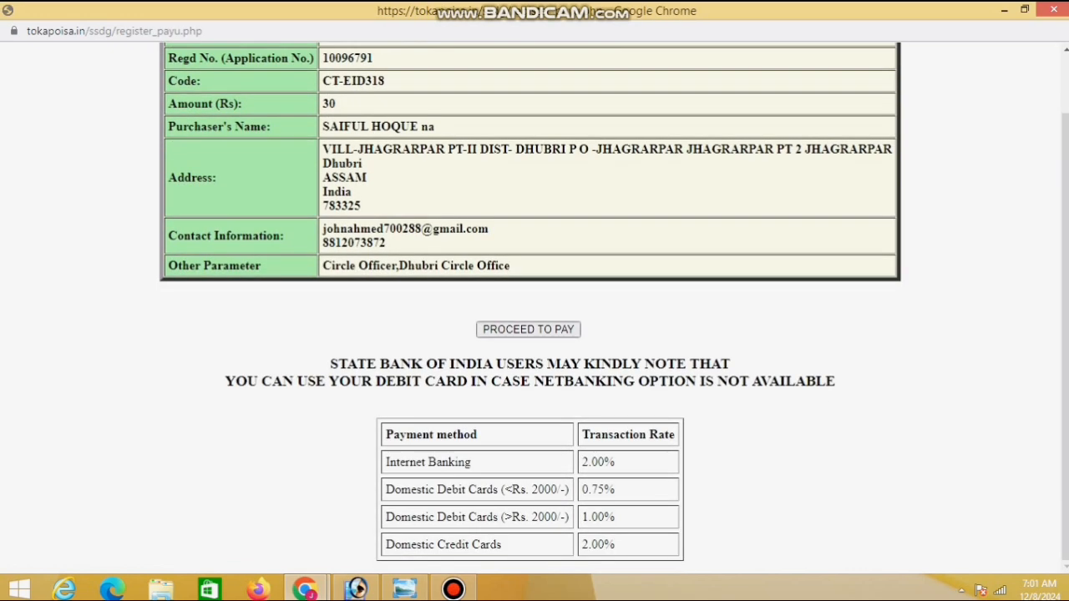
click(528, 329)
scroll(528, 329, down, 1)
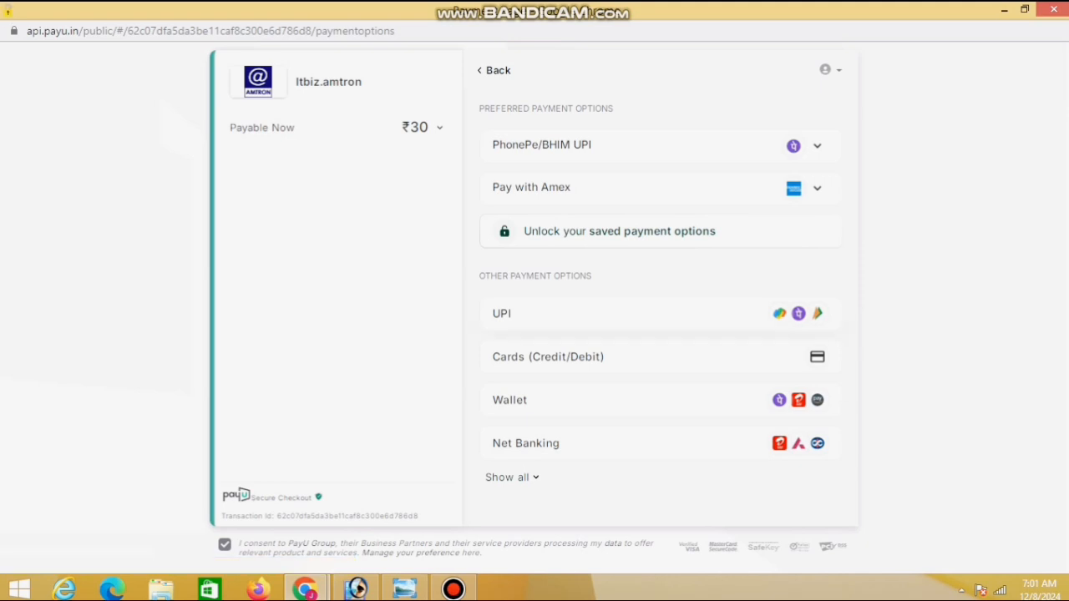
Pay the ₹30 fee by UPI through PAYTM, entering the payer's UPI ID
click(618, 318)
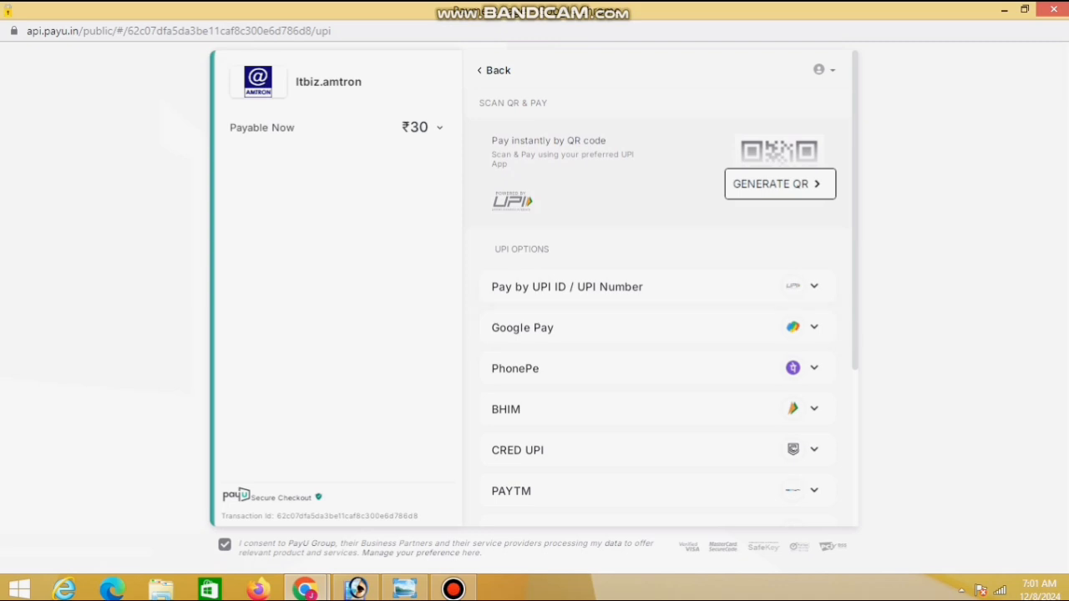
scroll(660, 334, down, 5)
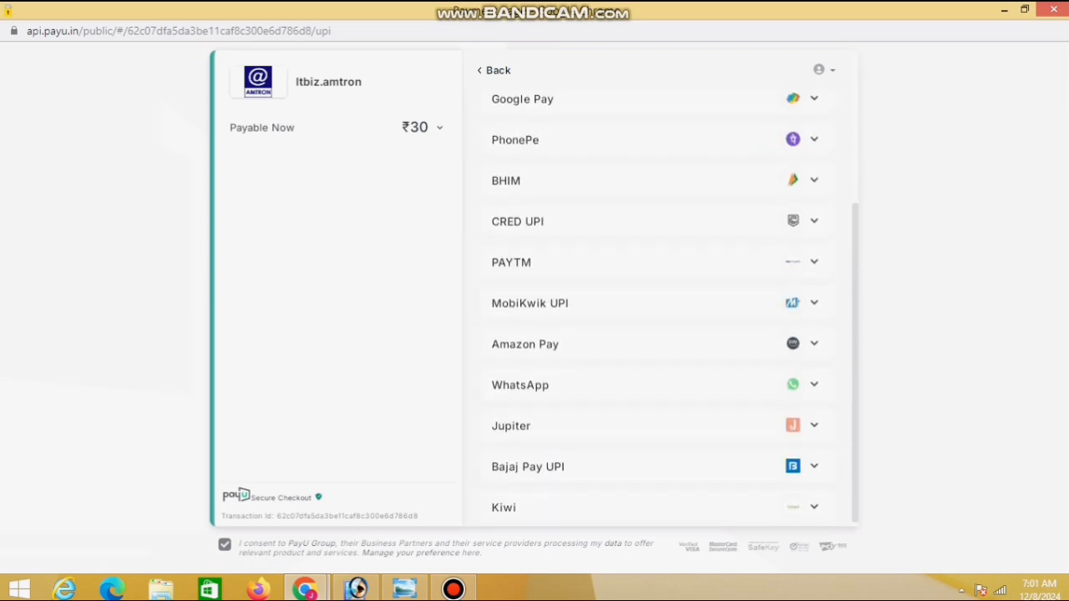
scroll(659, 334, up, 5)
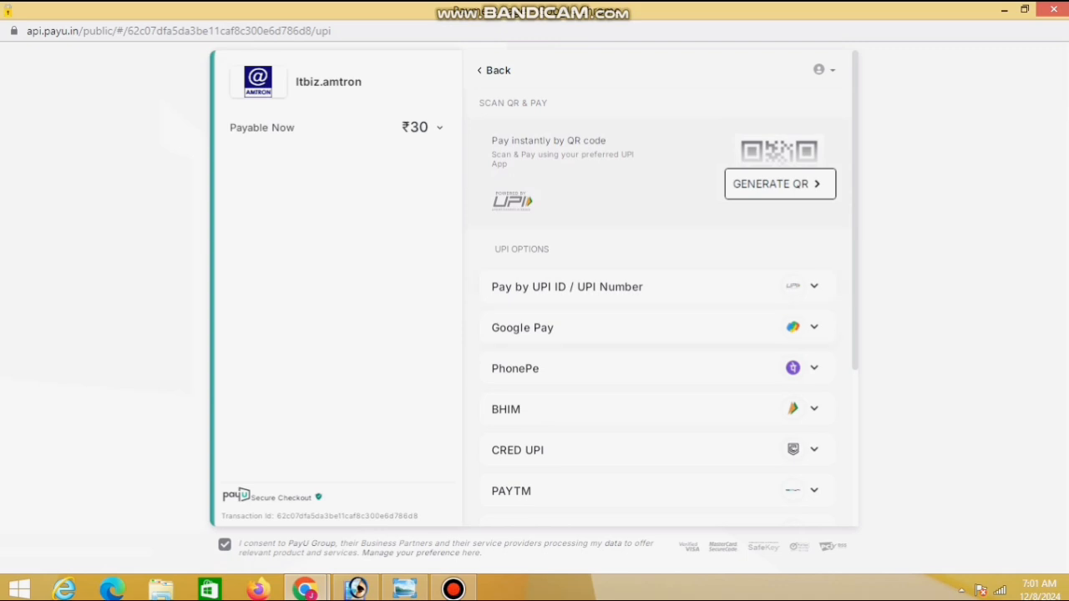
scroll(660, 334, down, 2)
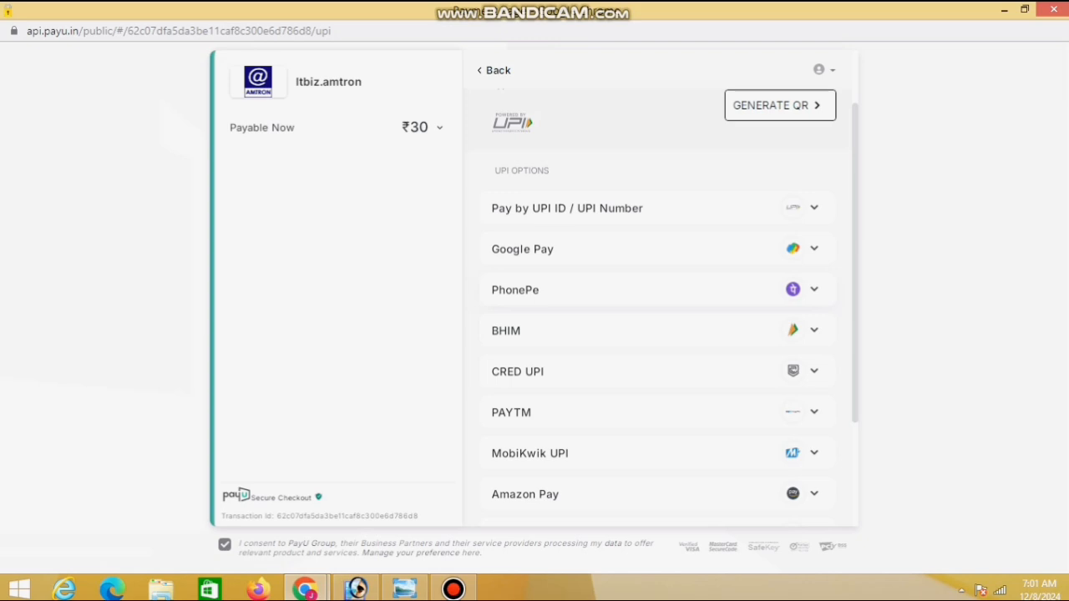
click(657, 290)
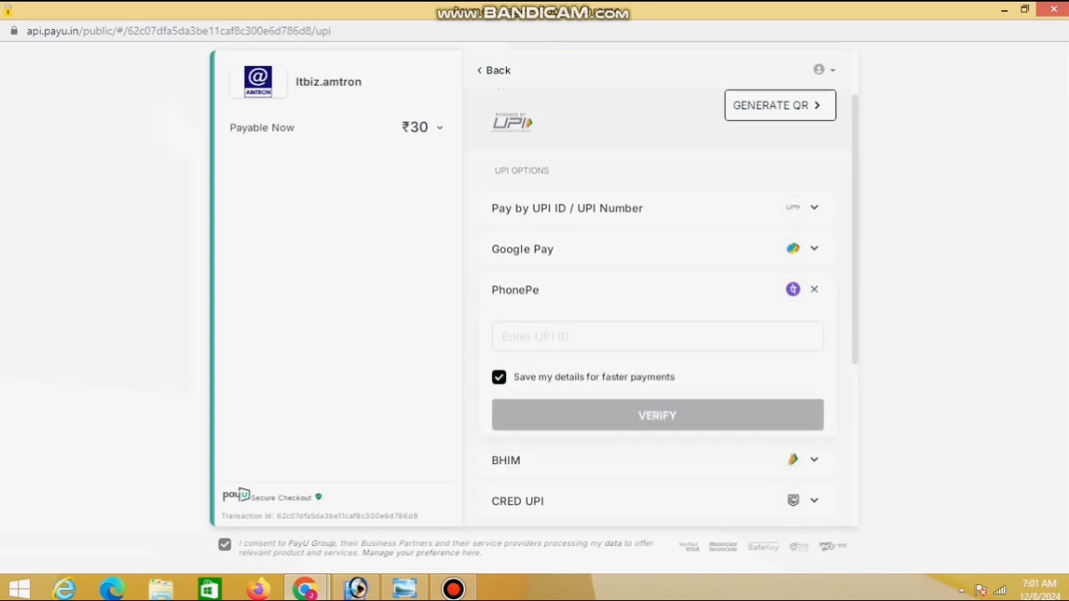
scroll(657, 305, down, 2)
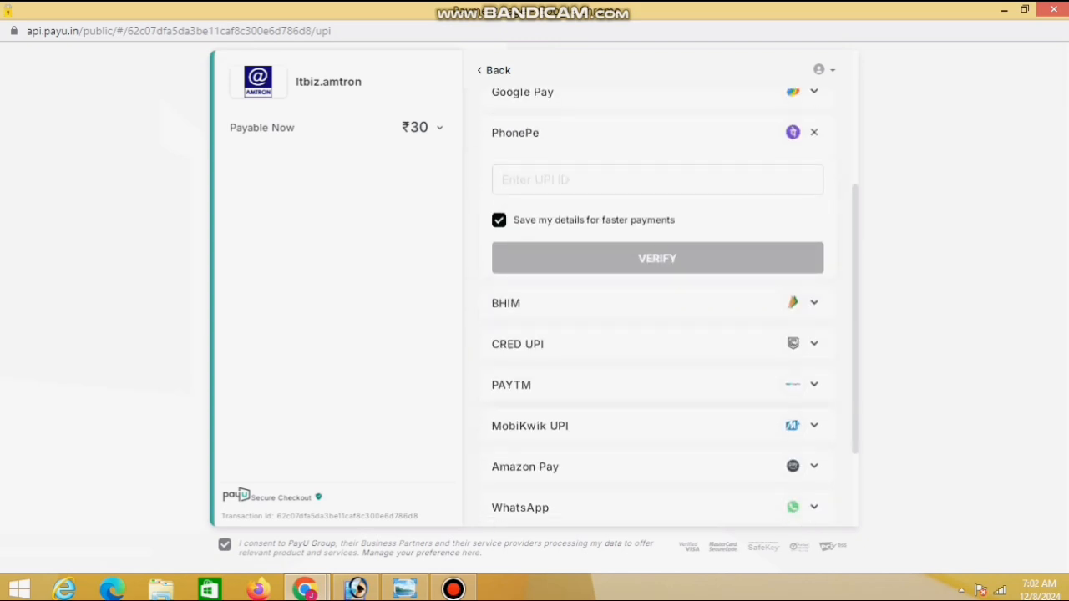
scroll(675, 307, down, 2)
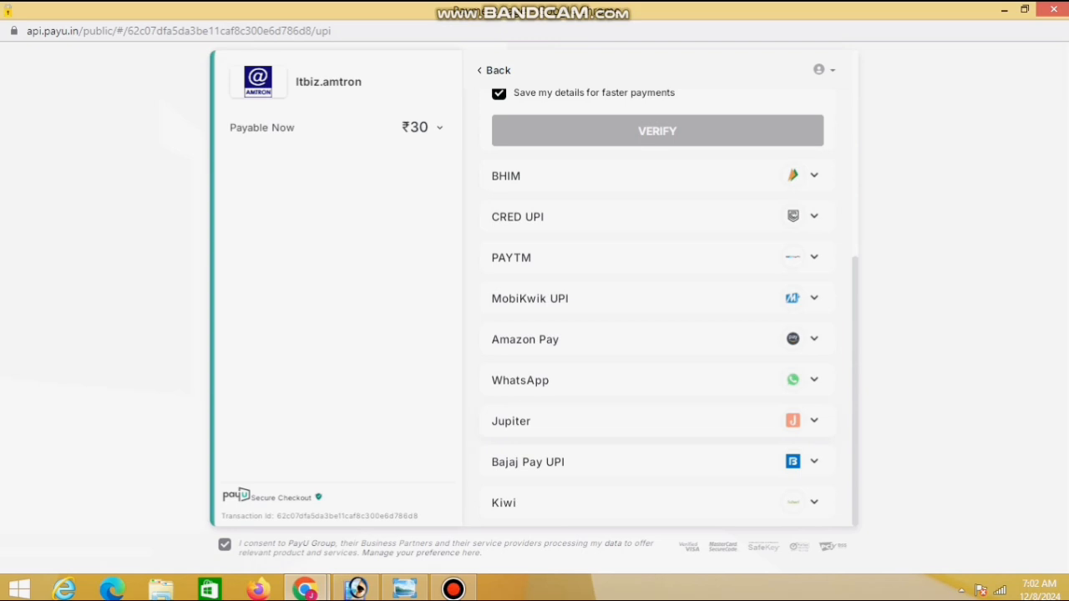
click(657, 257)
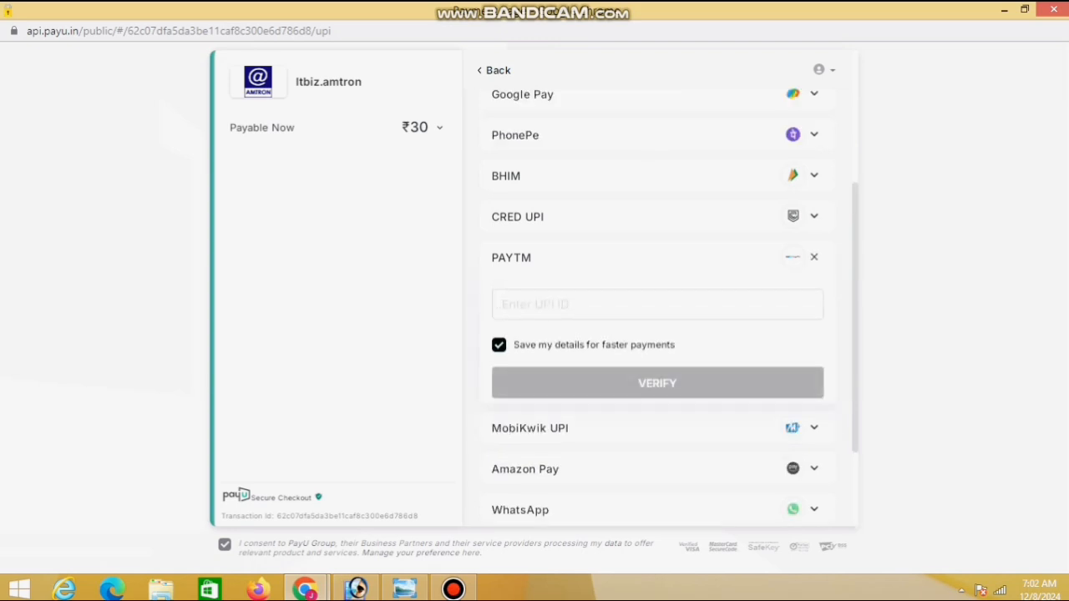
text(7002)
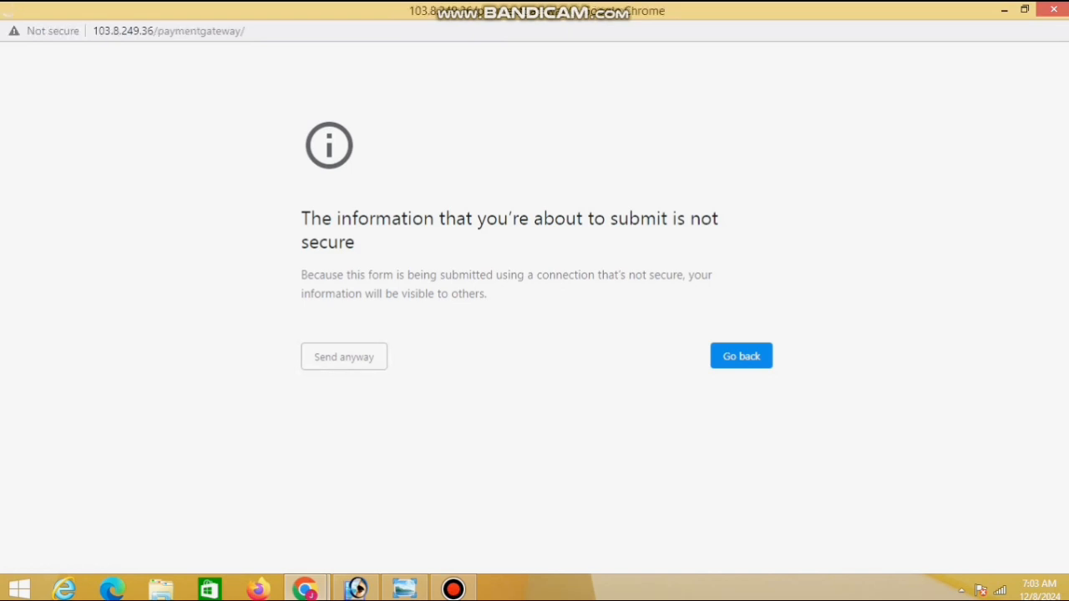
Print the Income Certificate acknowledgement receipt via More settings, then close the receipt with Ok
scroll(529, 305, down, 3)
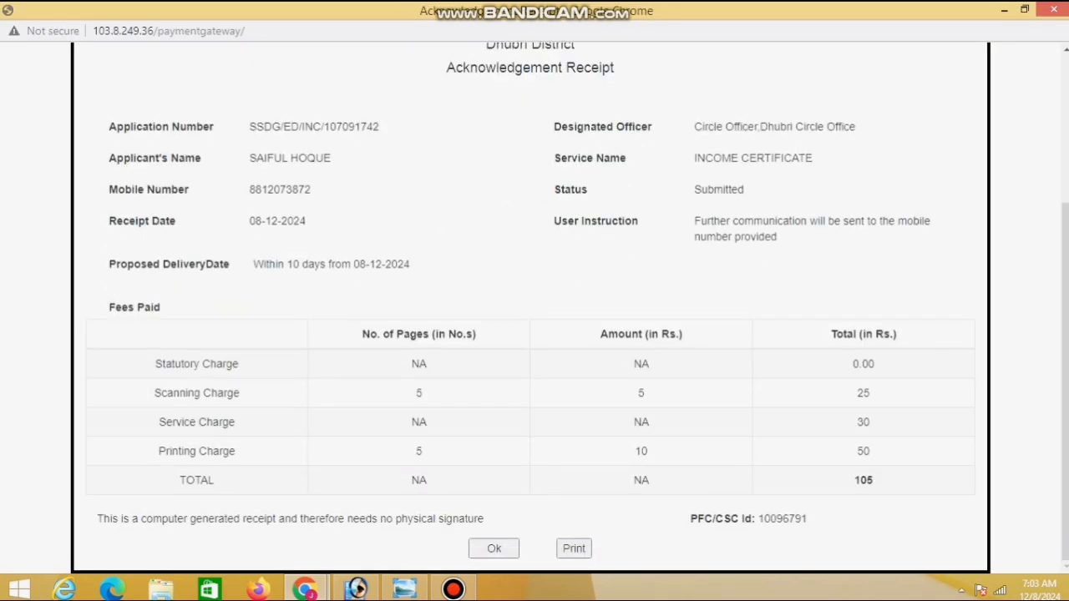
click(573, 547)
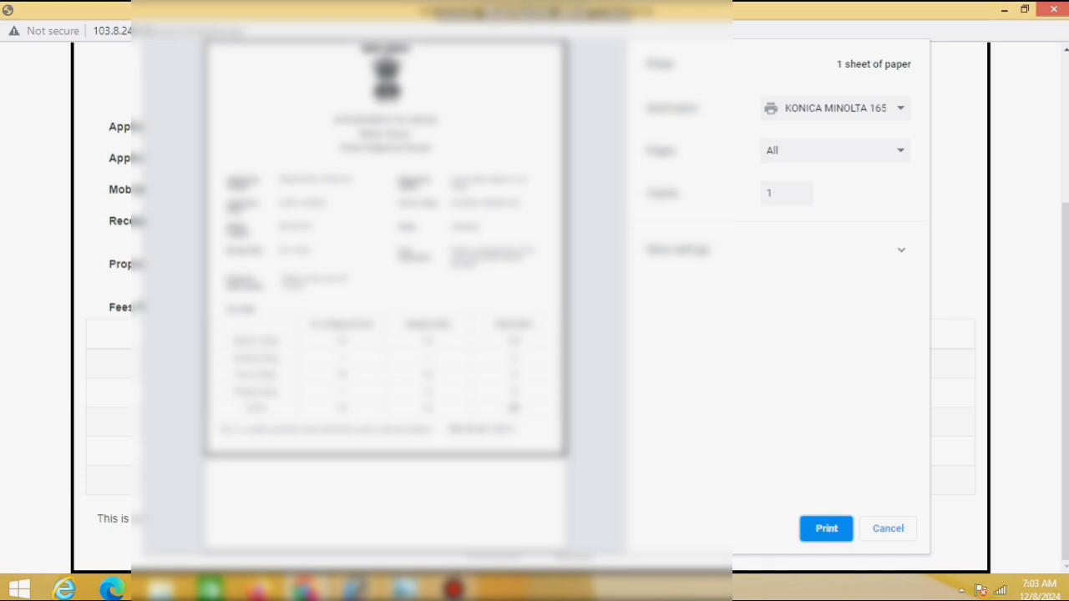
click(779, 250)
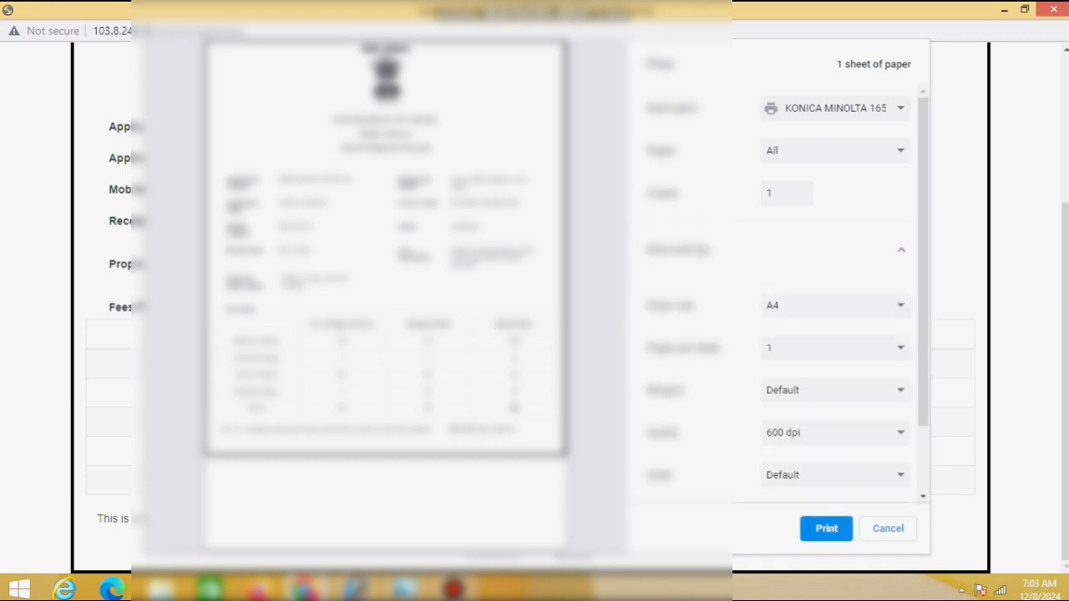
click(826, 528)
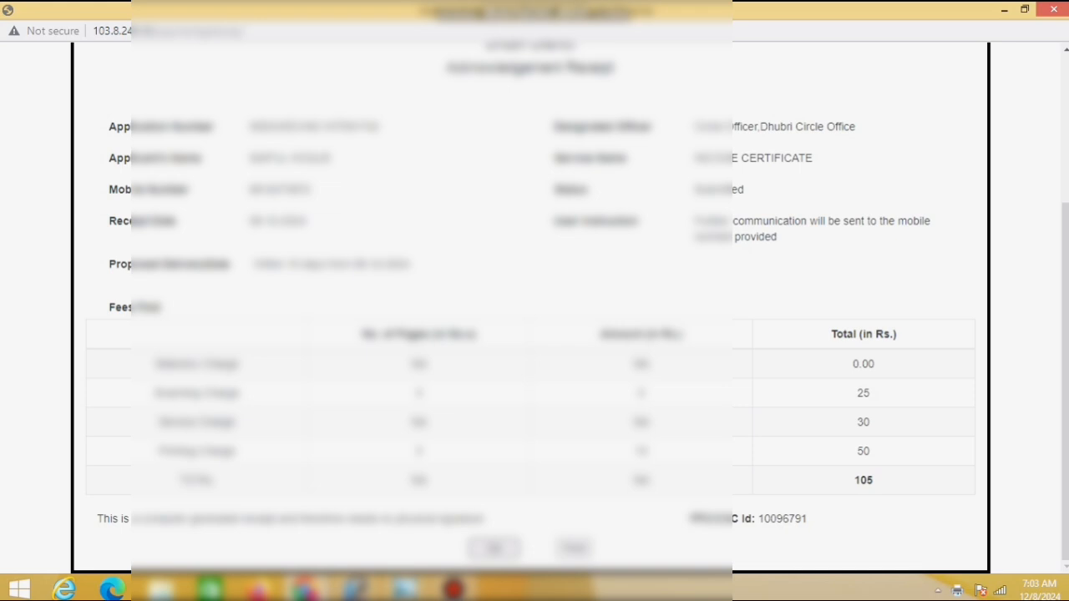
click(495, 549)
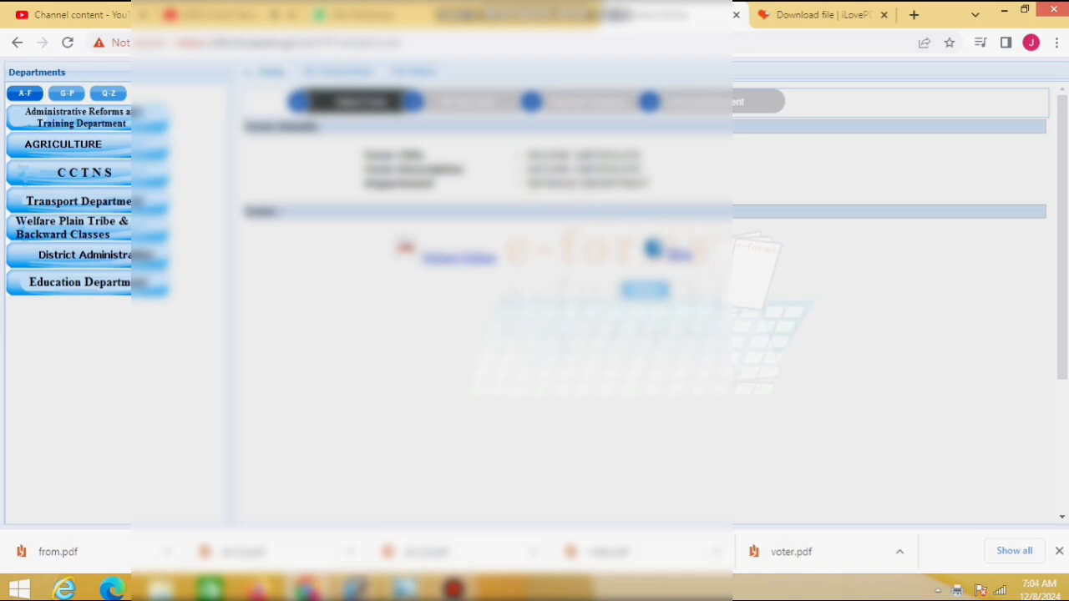
Filter My Transactions to INCOME CERTIFICATE, REVENUE DEPARTMENT and Online forms, leaving status unfiltered
click(337, 72)
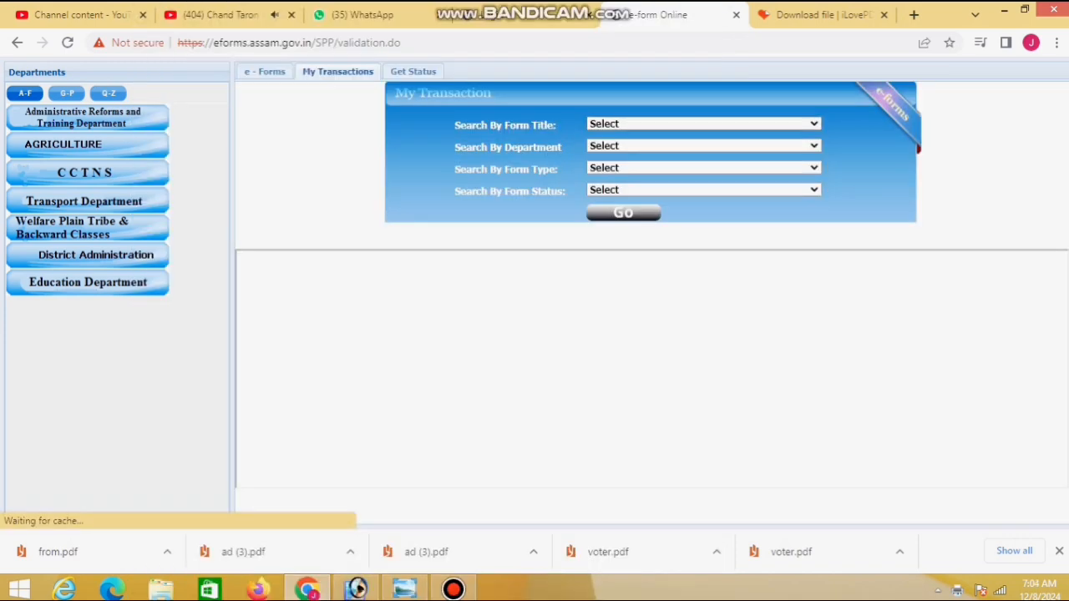
click(703, 124)
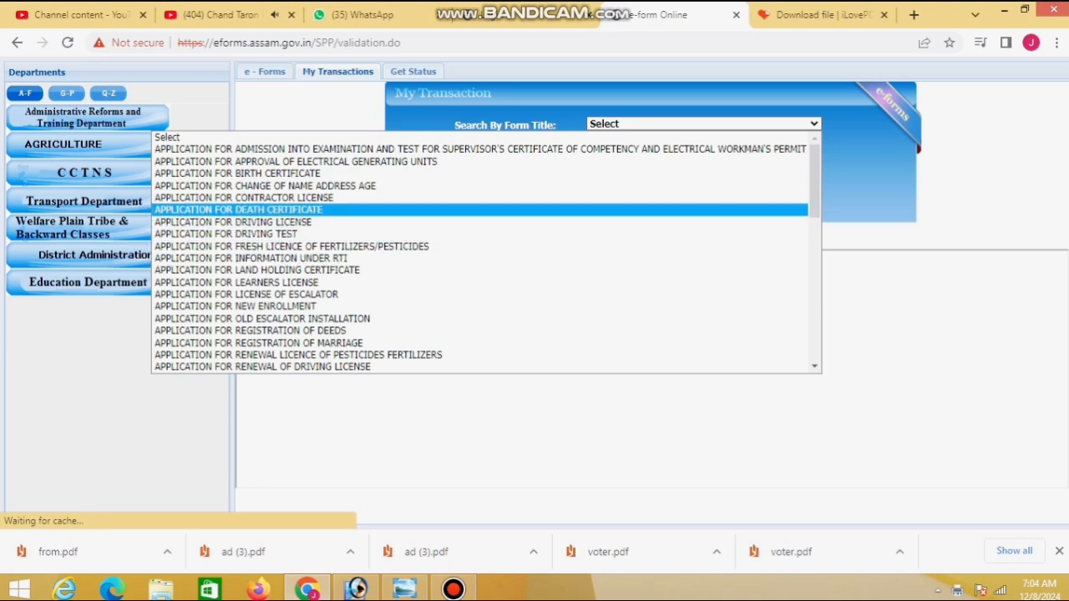
key(i)
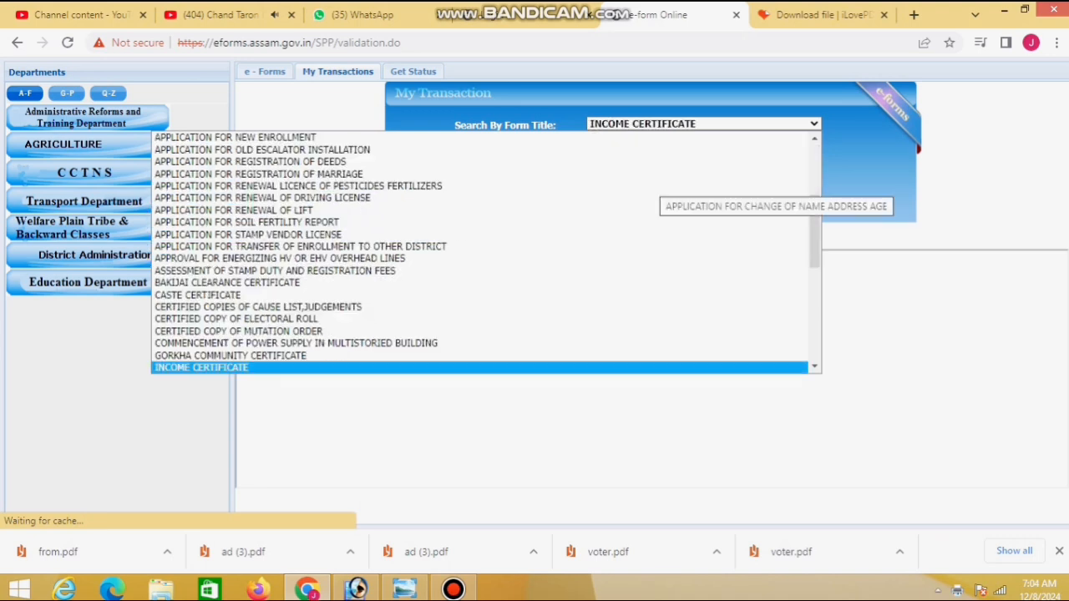
click(643, 366)
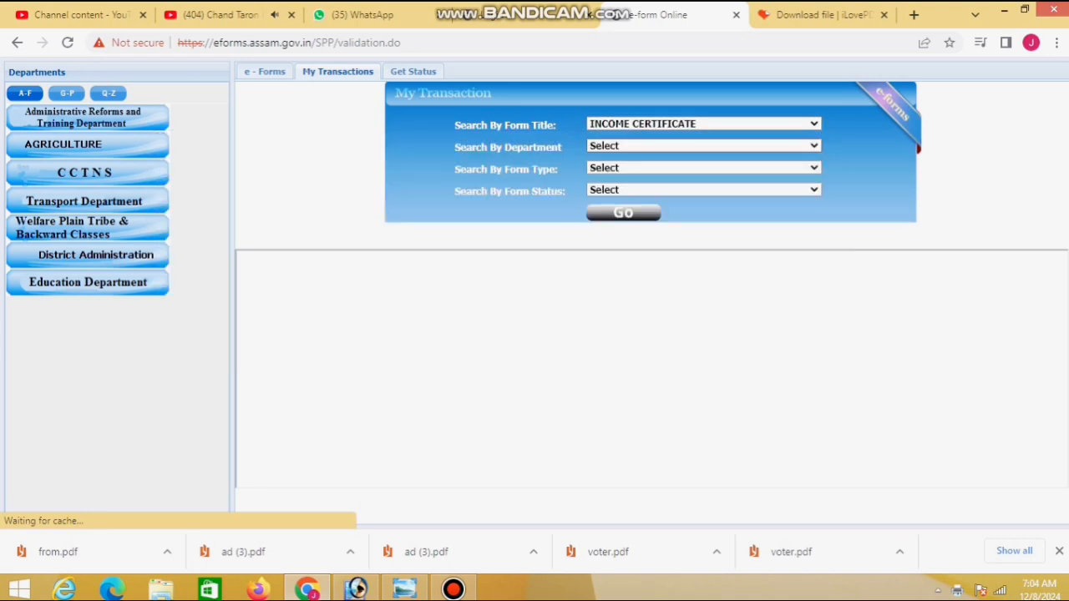
click(703, 146)
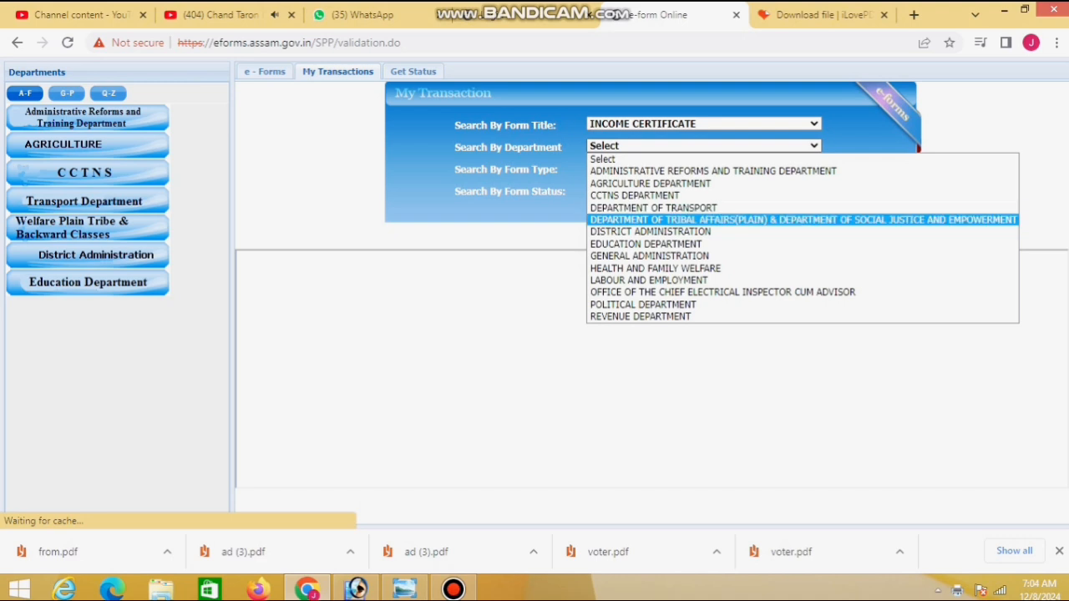
click(641, 316)
click(703, 167)
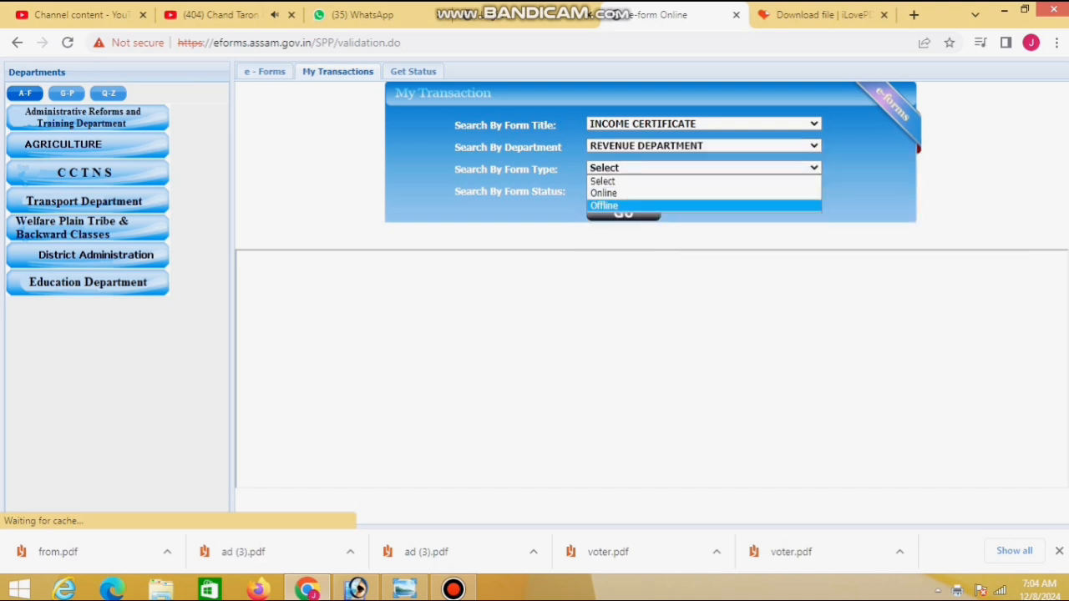
click(614, 193)
click(703, 190)
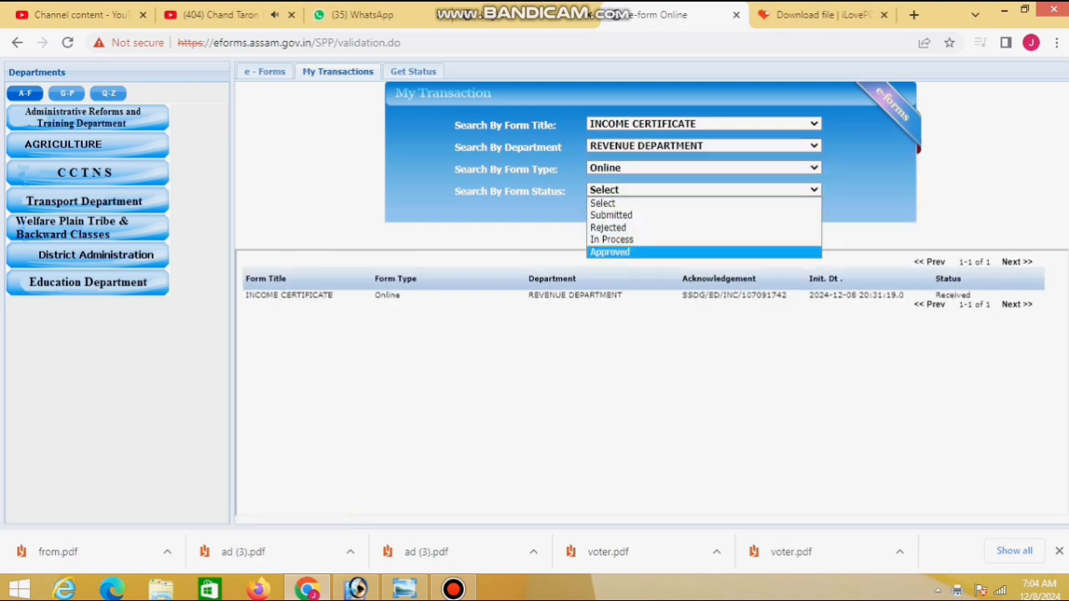
click(616, 253)
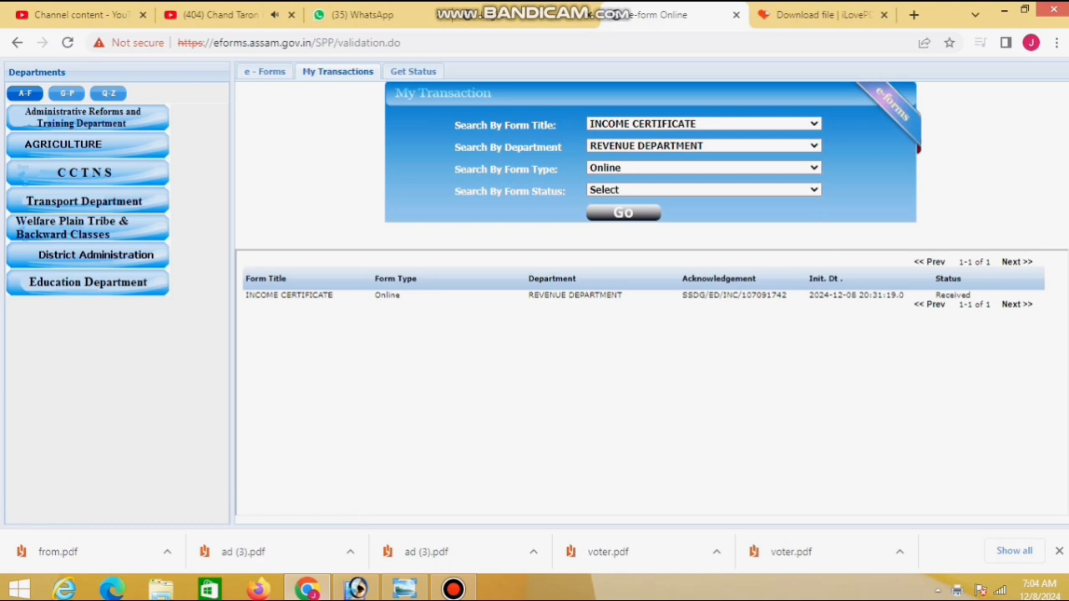